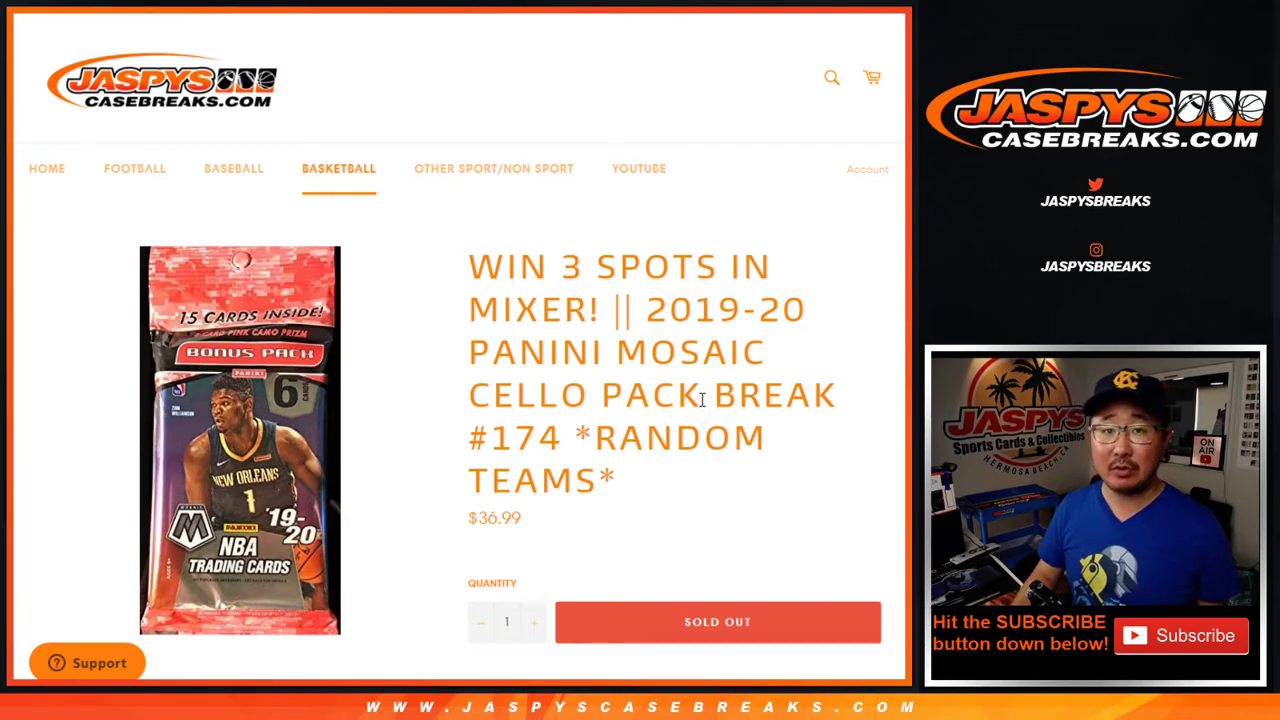
- Review the break #174 listing, highlighting CELLO, RANDOM, 174 and 3 spots in its title
double_click(545, 400)
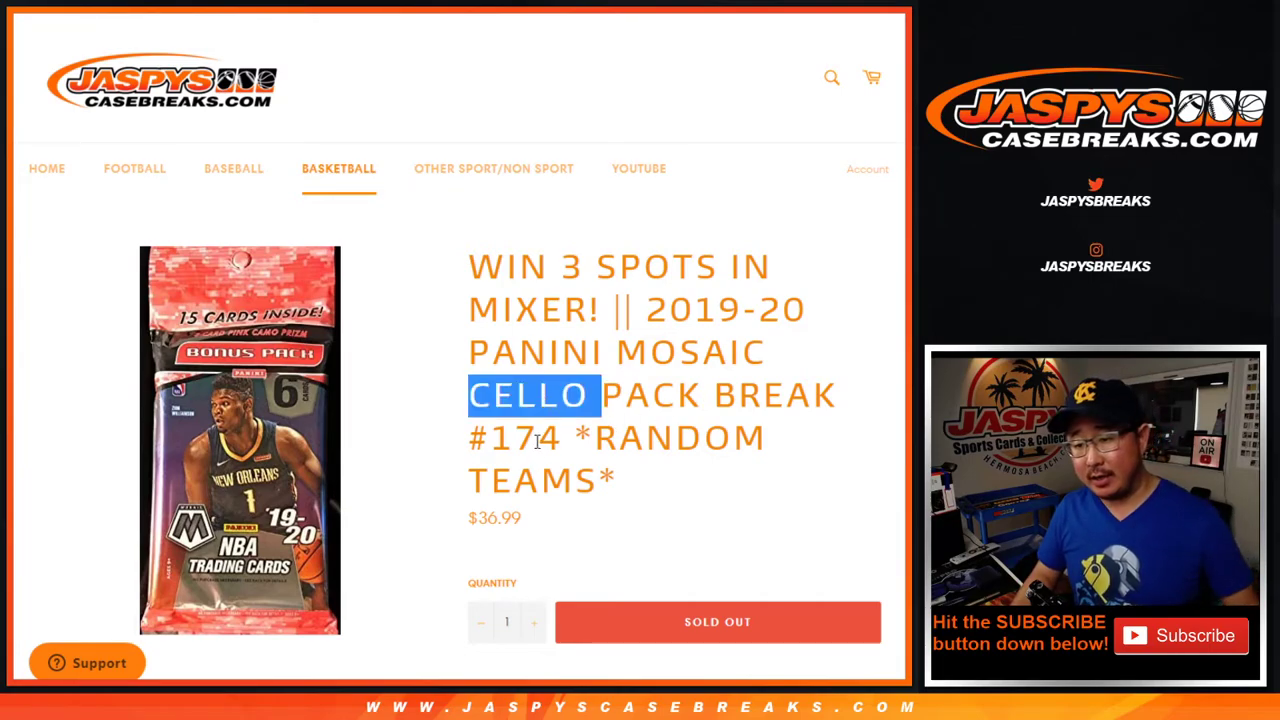
double_click(665, 445)
double_click(521, 437)
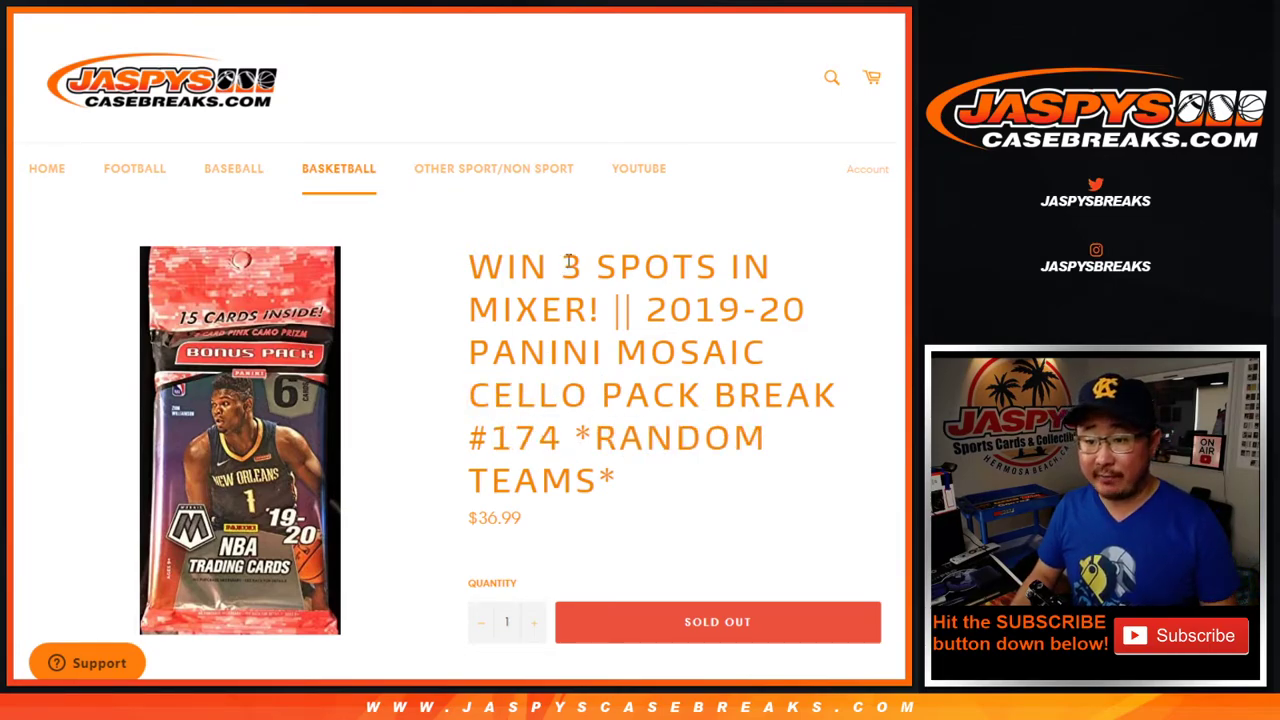
double_click(571, 266)
click(640, 264)
scroll(672, 316, down, 3)
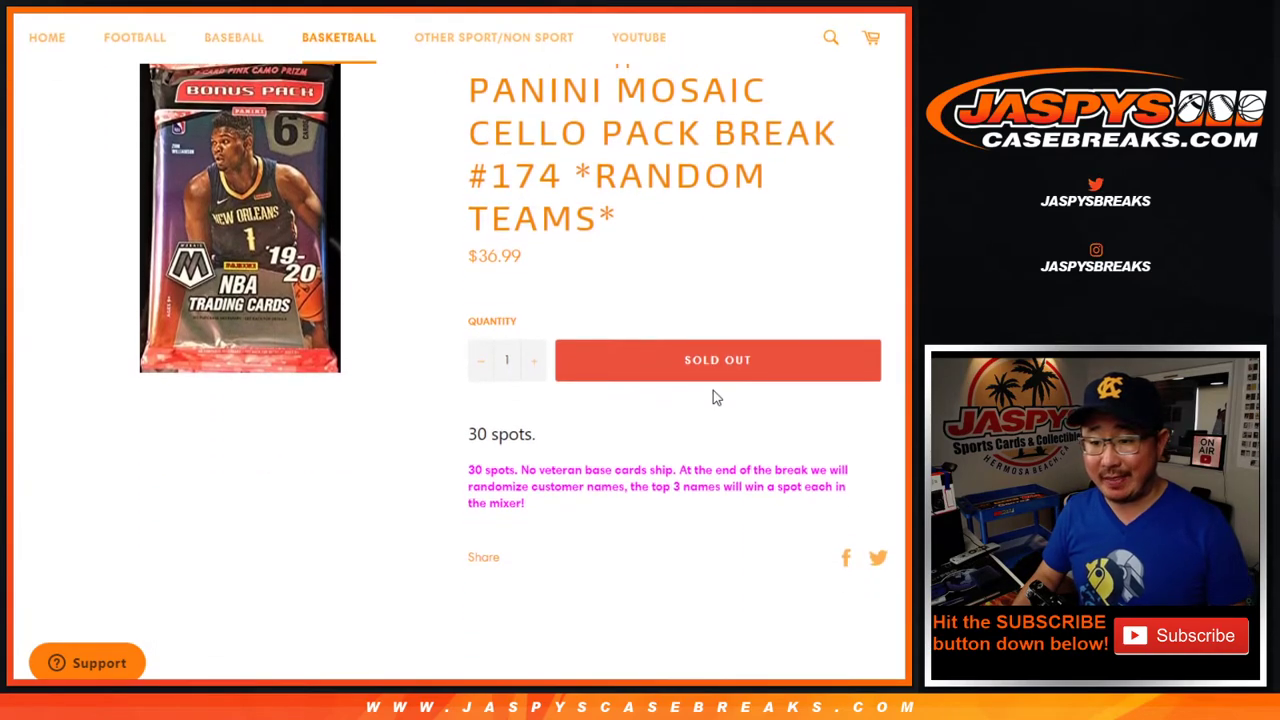
scroll(651, 337, up, 3)
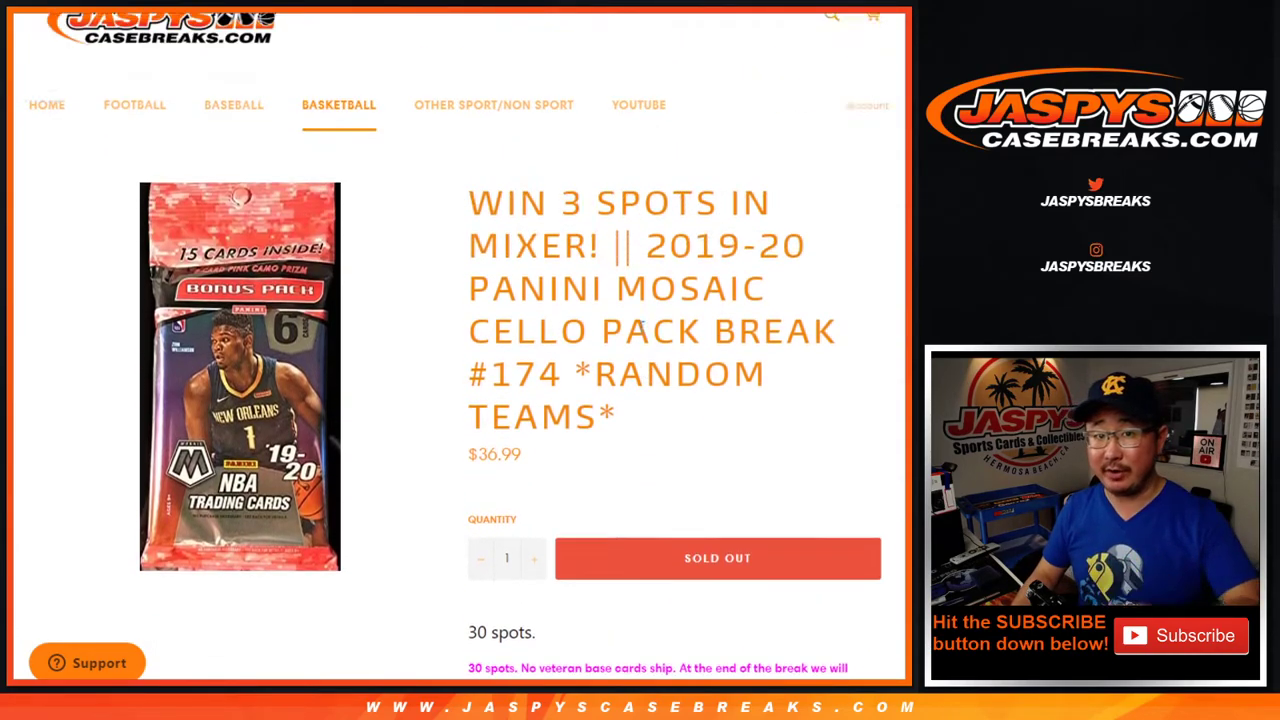
- Roll two dice on the Dice Roller page to set the shuffle count
key(ctrl+Tab)
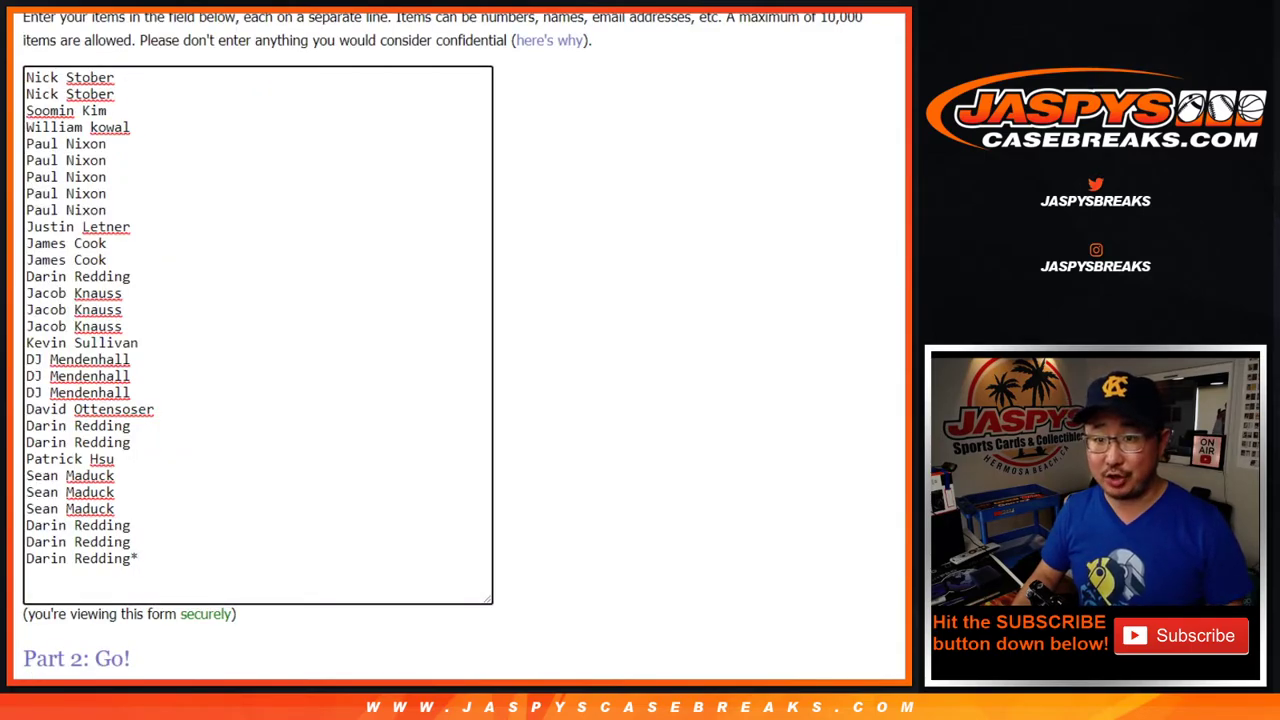
key(ctrl+Tab)
key(ctrl+Tab)
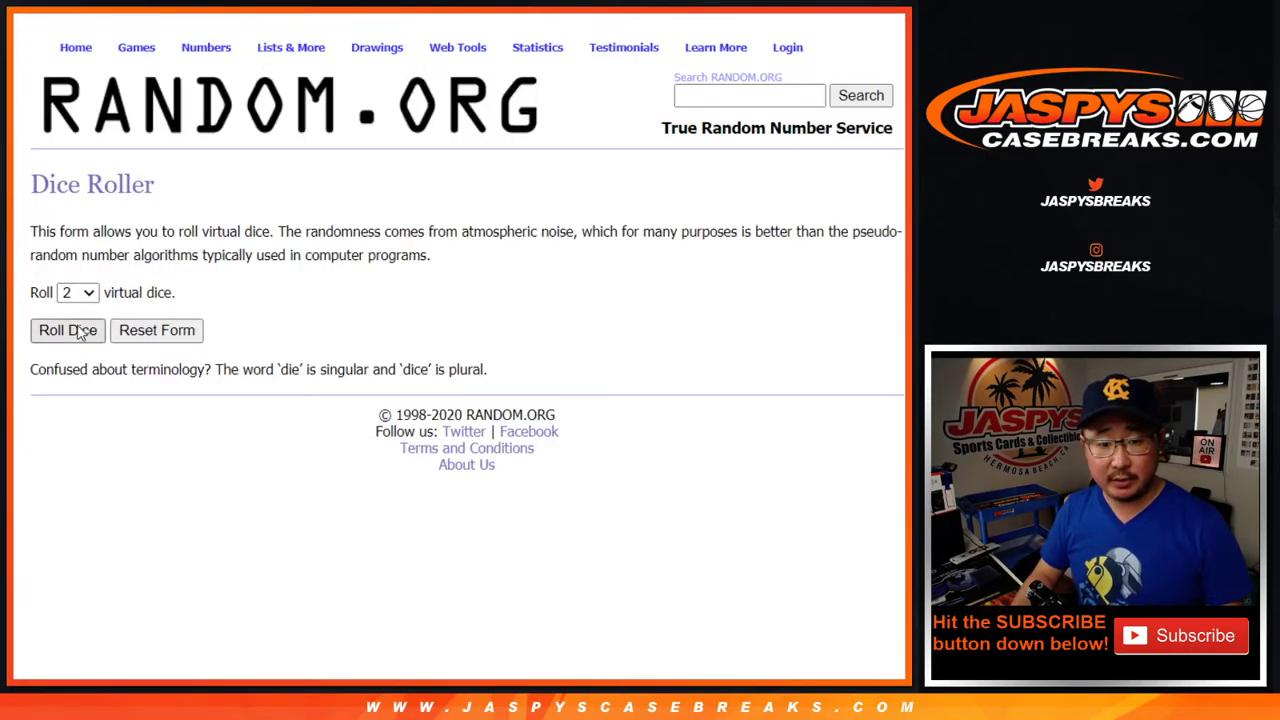
click(80, 333)
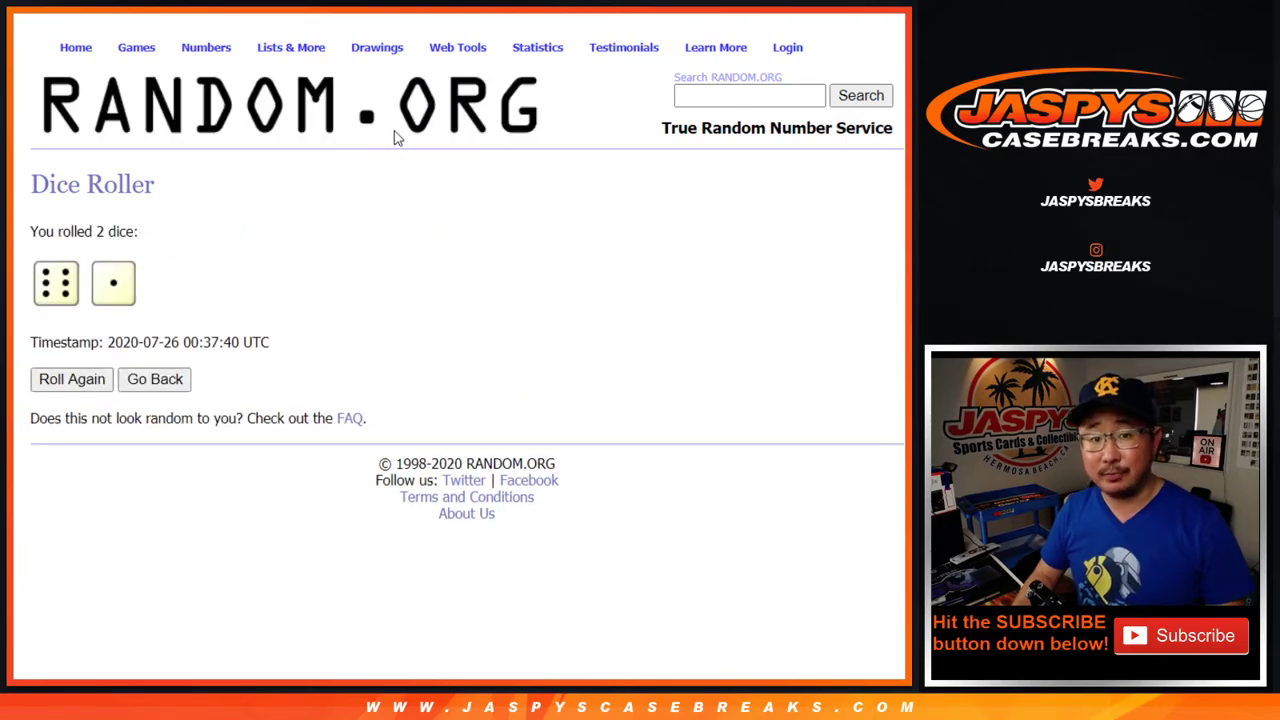
- Randomize the customer name list seven times
key(ctrl+shift+Tab)
key(ctrl+shift+Tab)
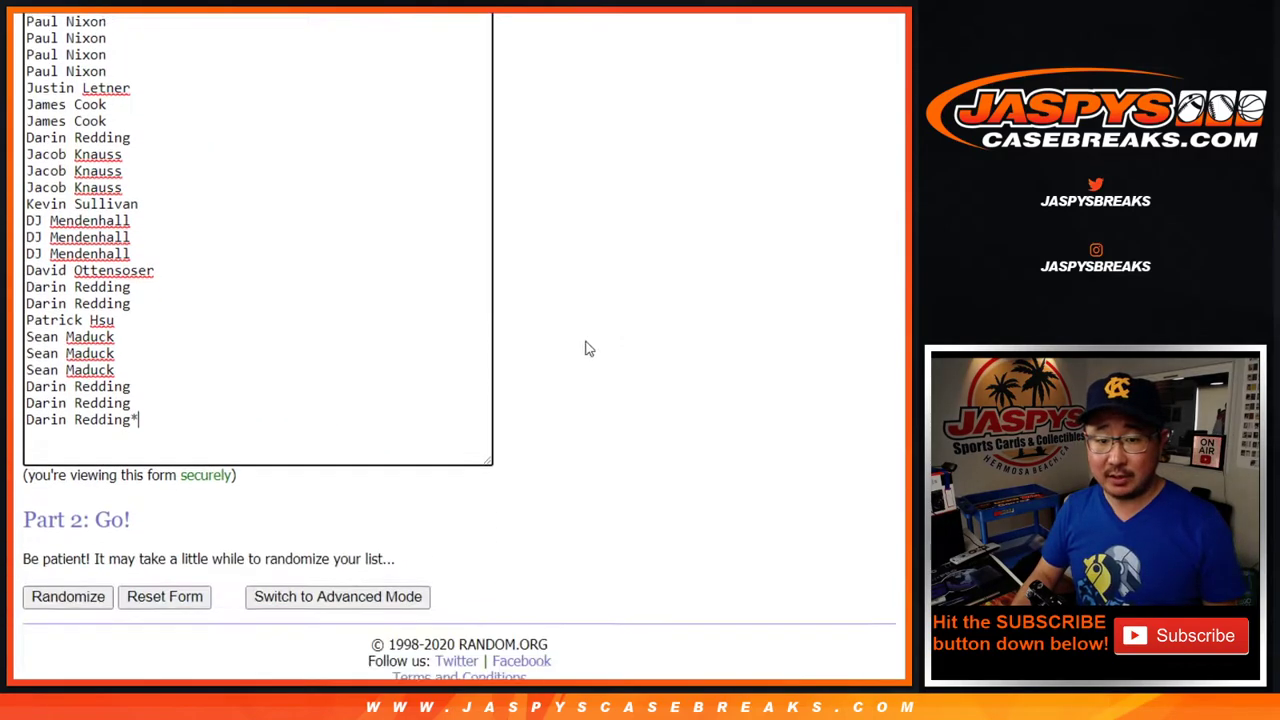
click(55, 569)
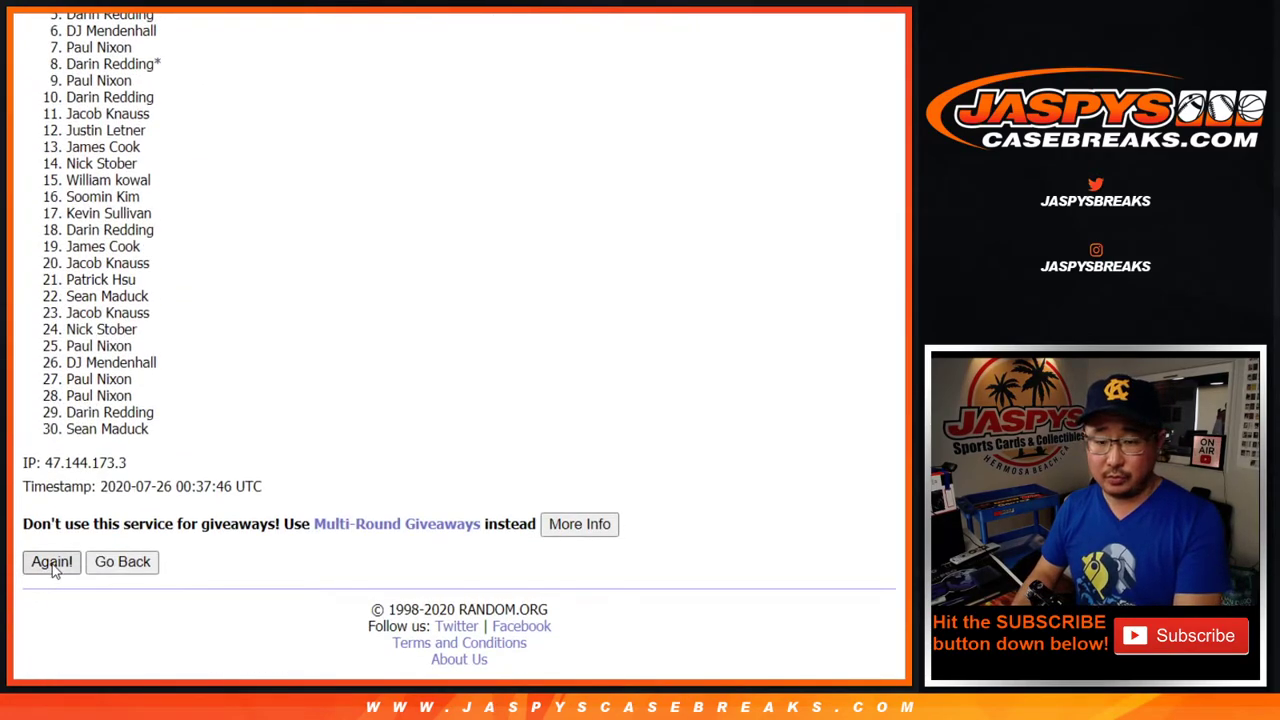
click(55, 569)
click(55, 567)
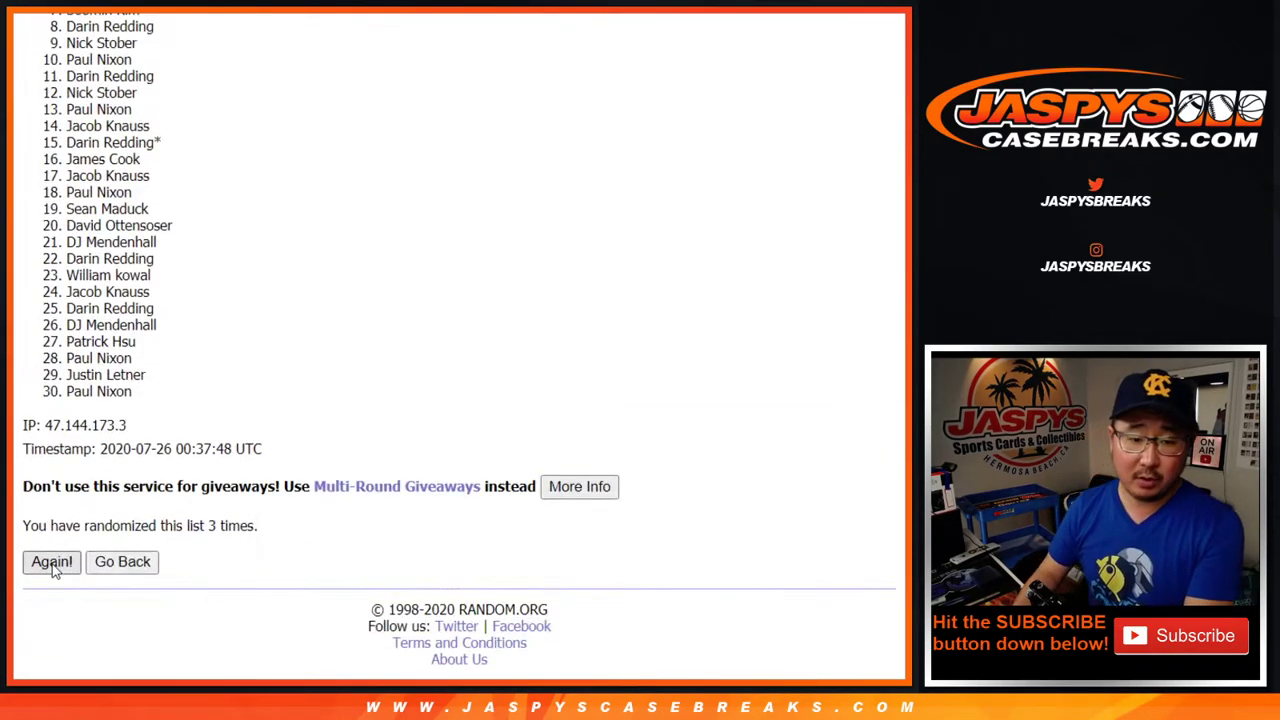
click(55, 567)
click(55, 567)
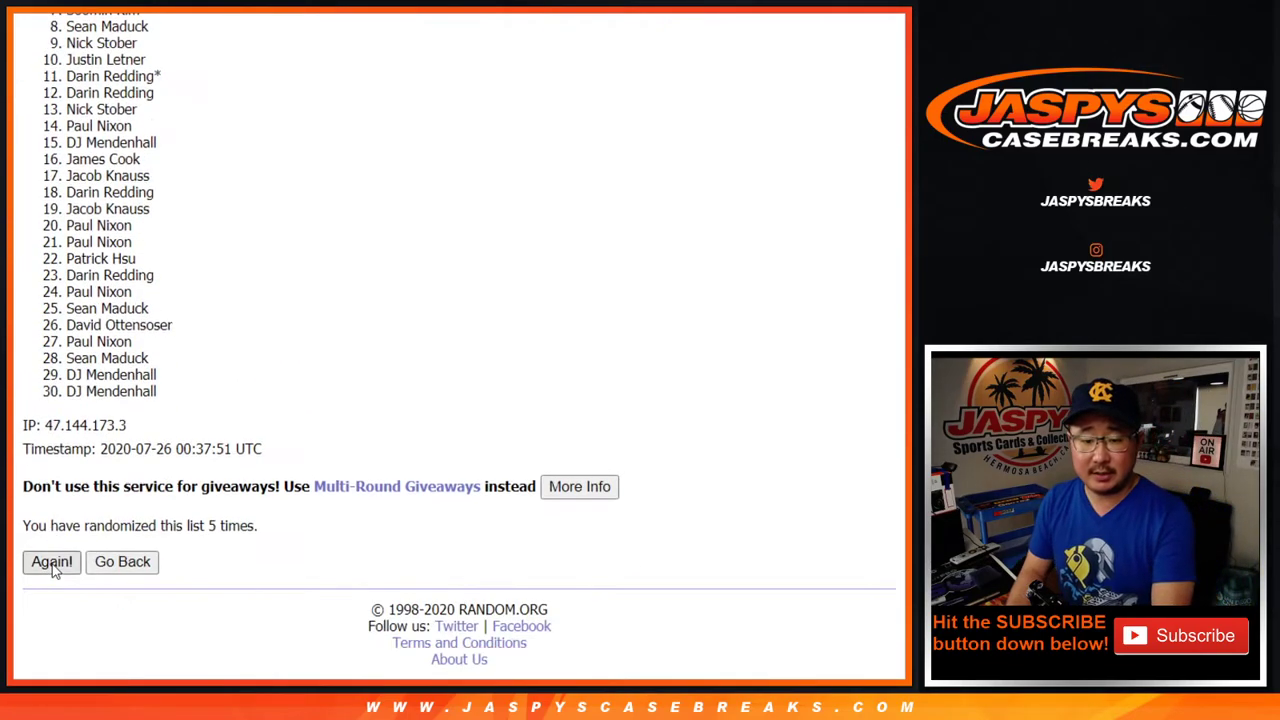
click(55, 567)
click(55, 567)
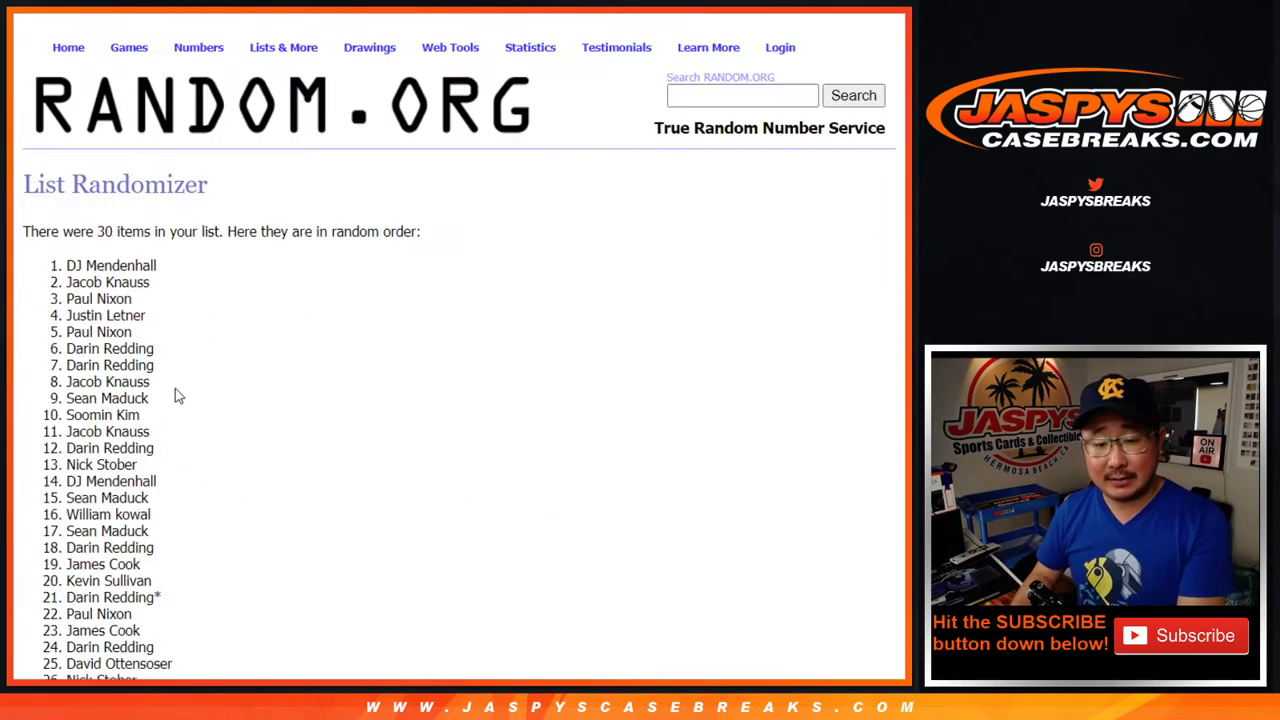
- Select the 30 shuffled names and bring them to cell A1 of the Google Sheet
scroll(176, 438, up, 2)
scroll(176, 444, up, 2)
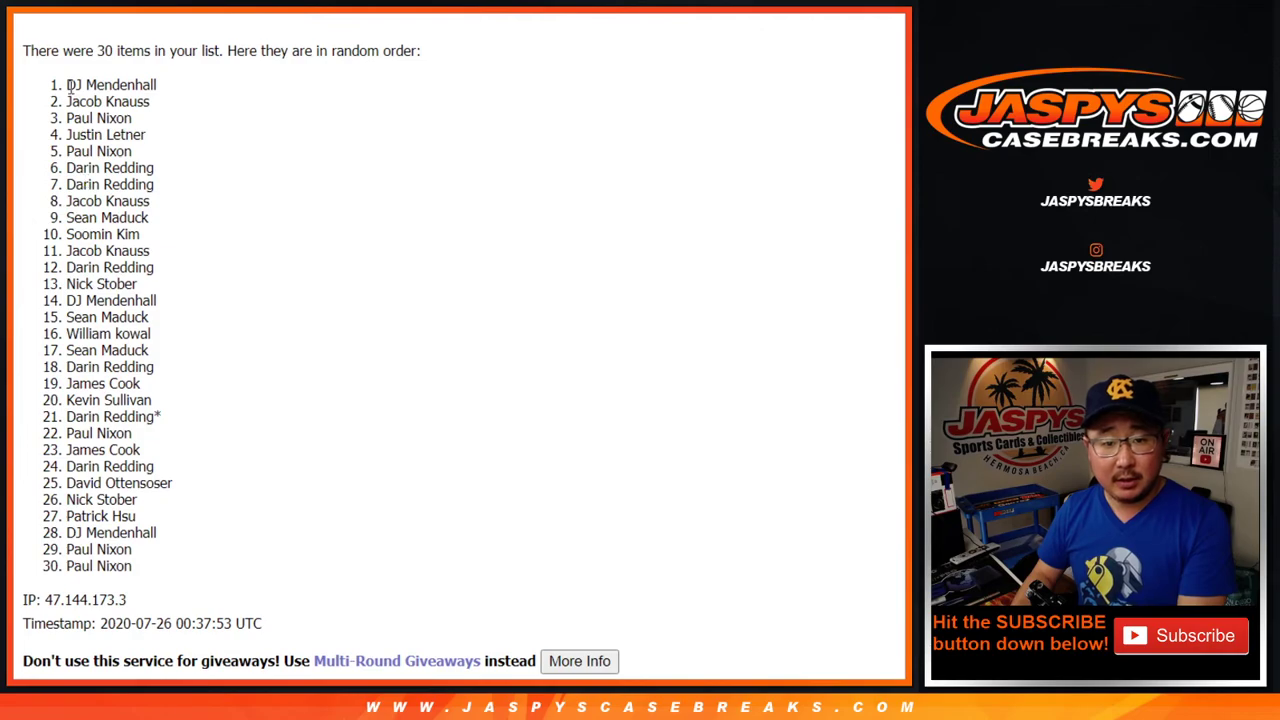
mouse_move(68, 86)
mouse_down()
mouse_move(186, 443)
mouse_move(194, 566)
mouse_up()
scroll(193, 558, down, 3)
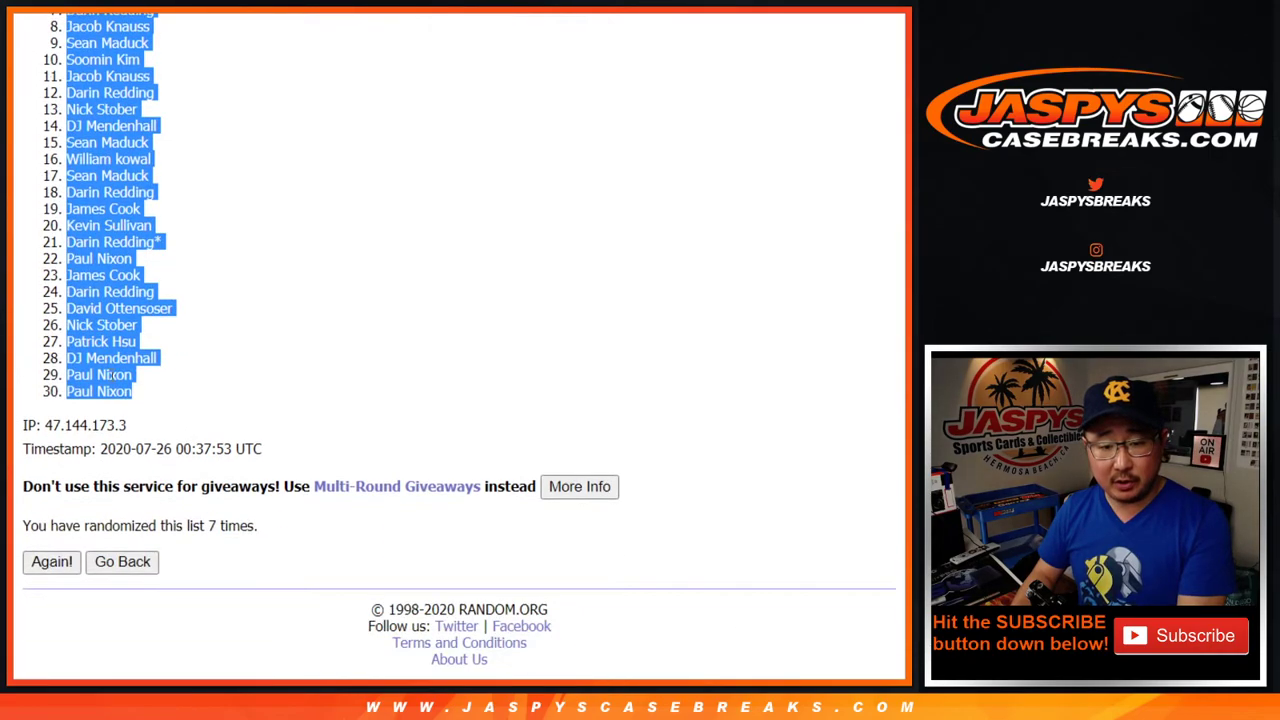
key(ctrl+Tab)
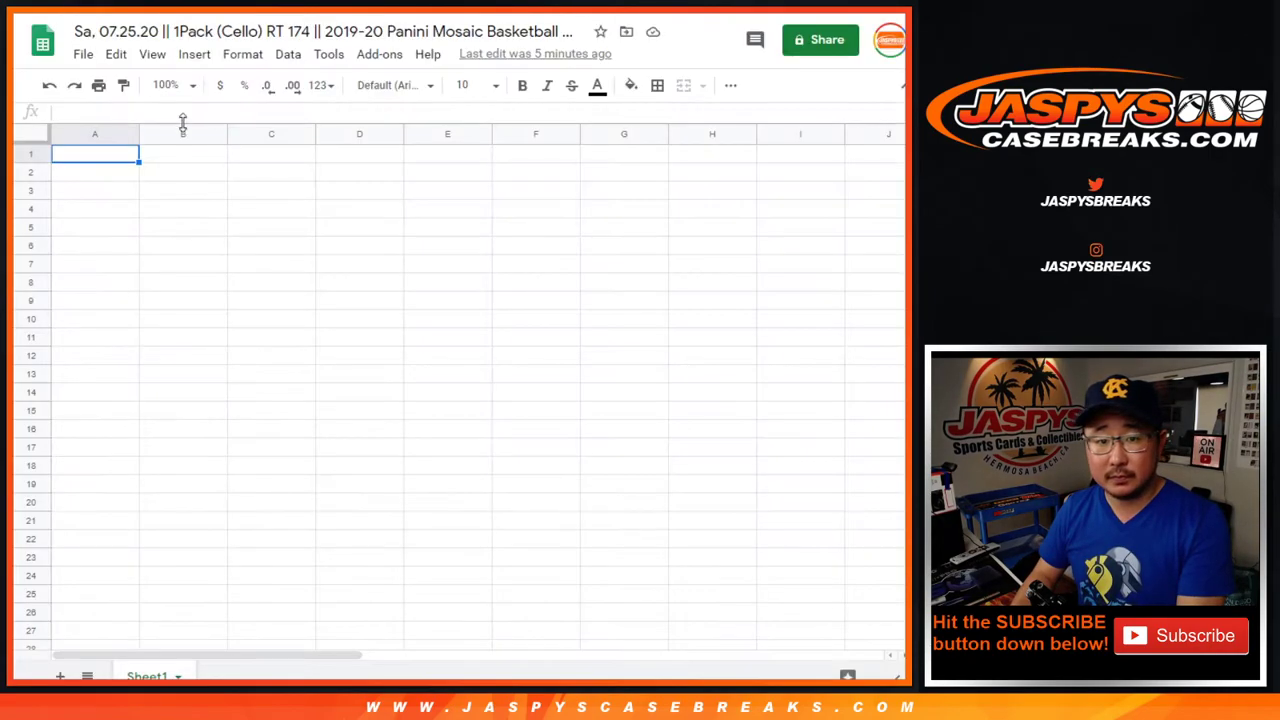
right_click(120, 145)
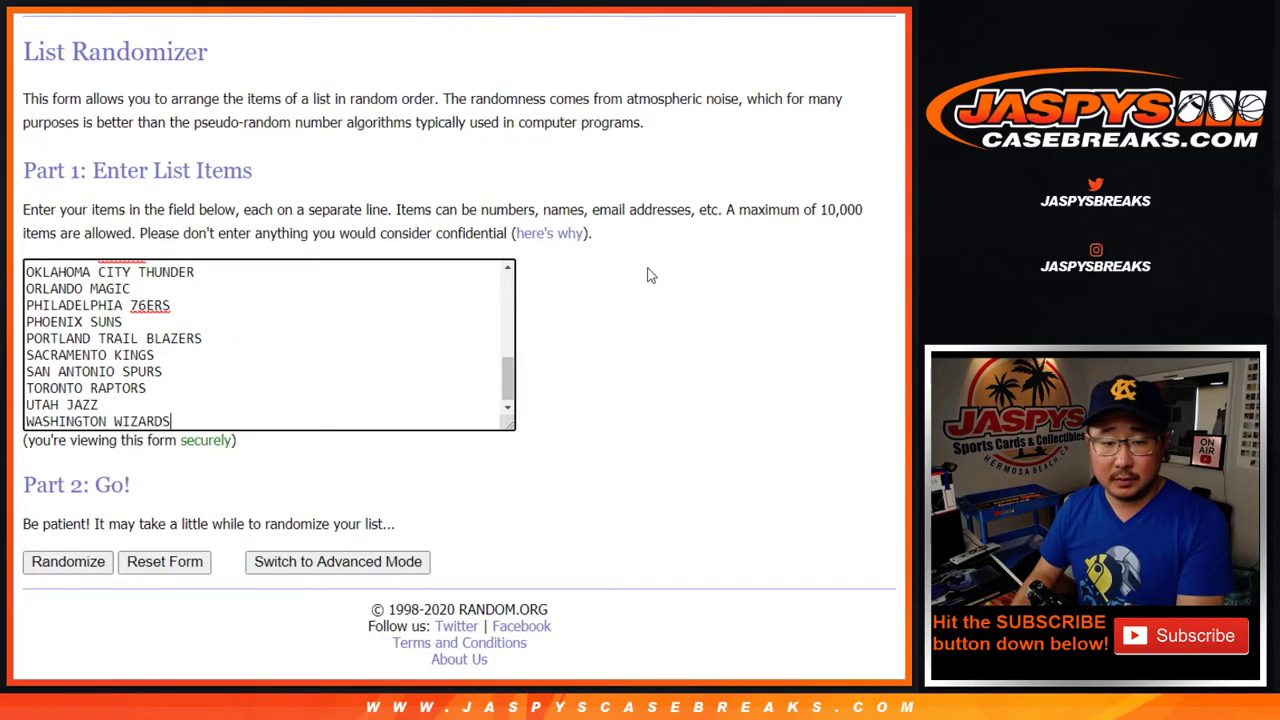
- Shuffle the NBA team list seven times
click(48, 563)
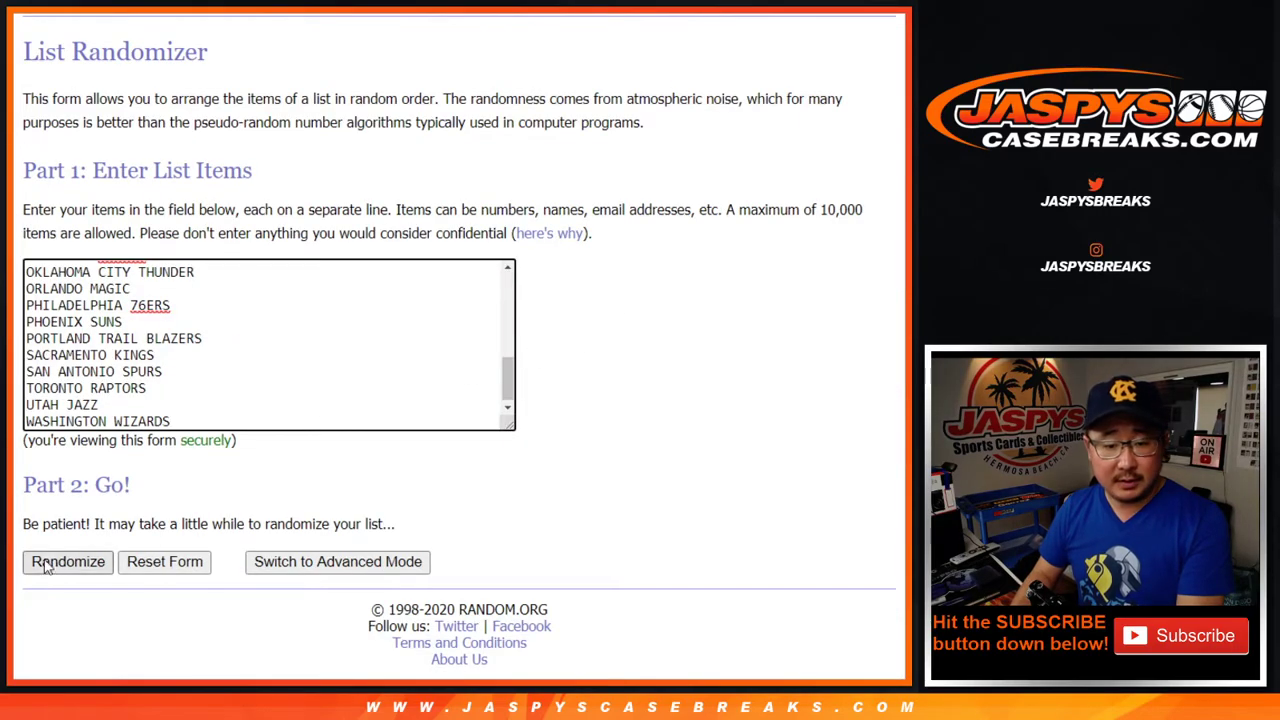
click(44, 563)
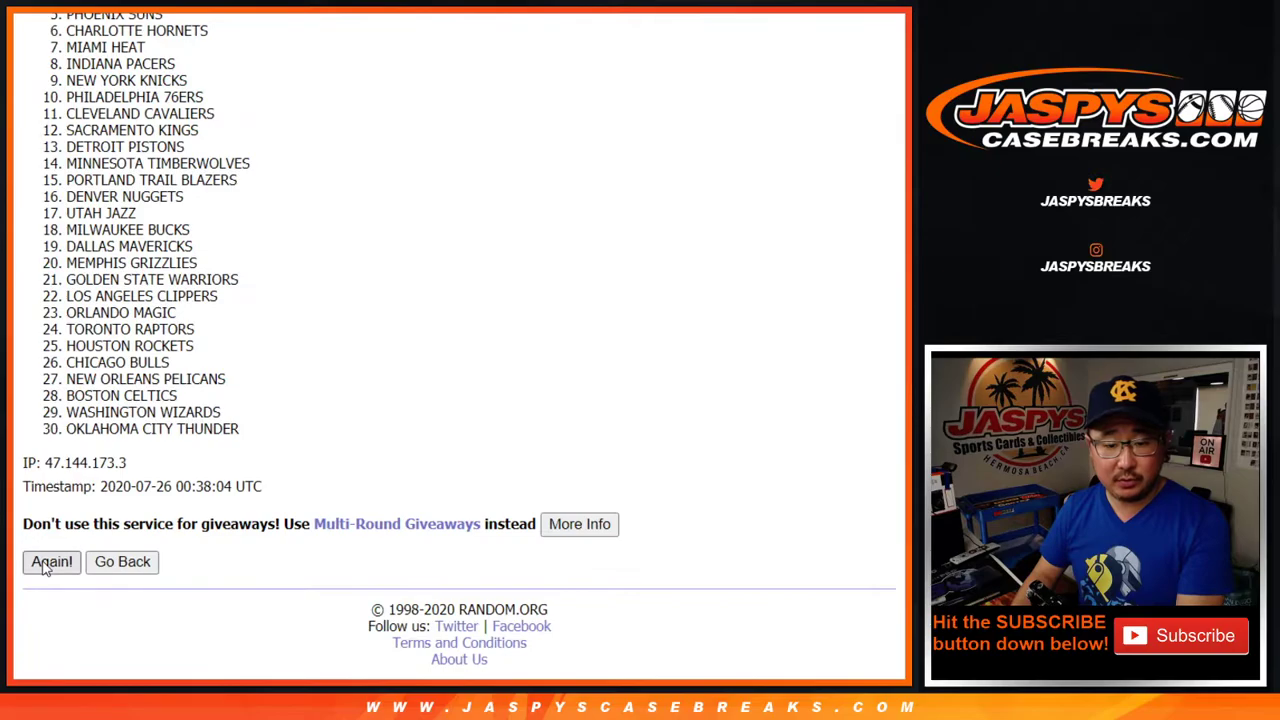
click(44, 563)
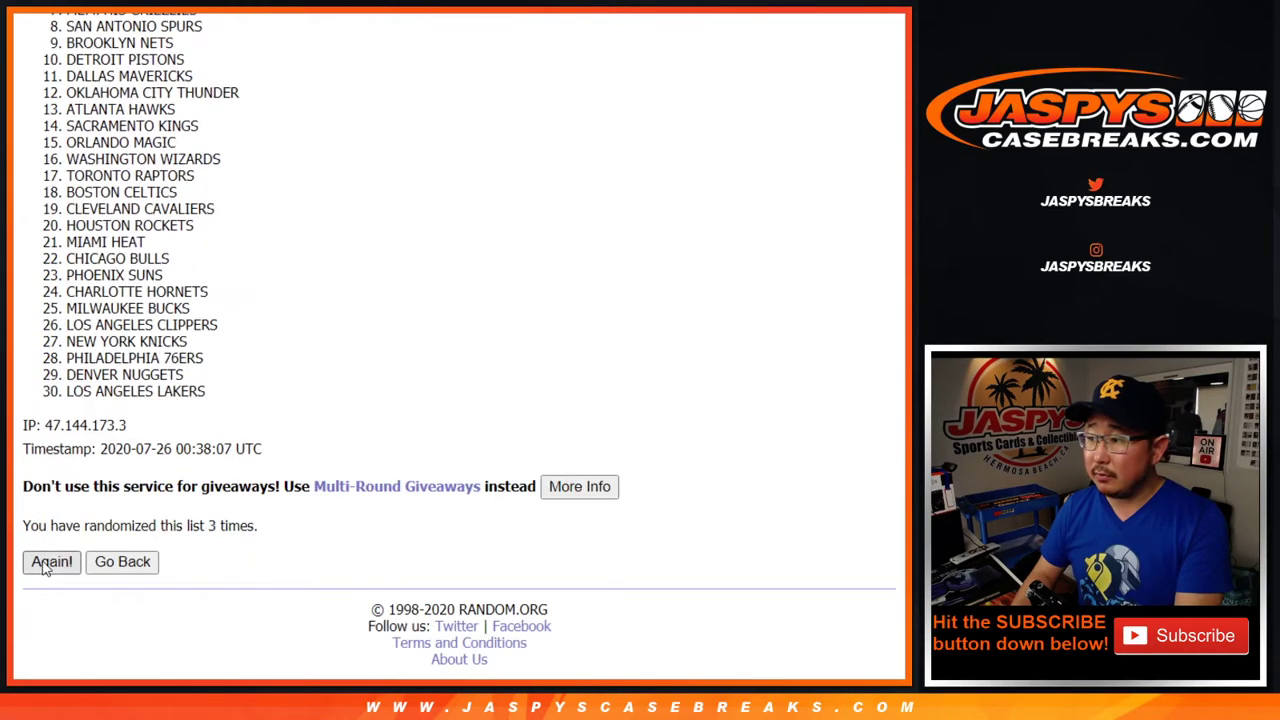
click(44, 566)
click(44, 566)
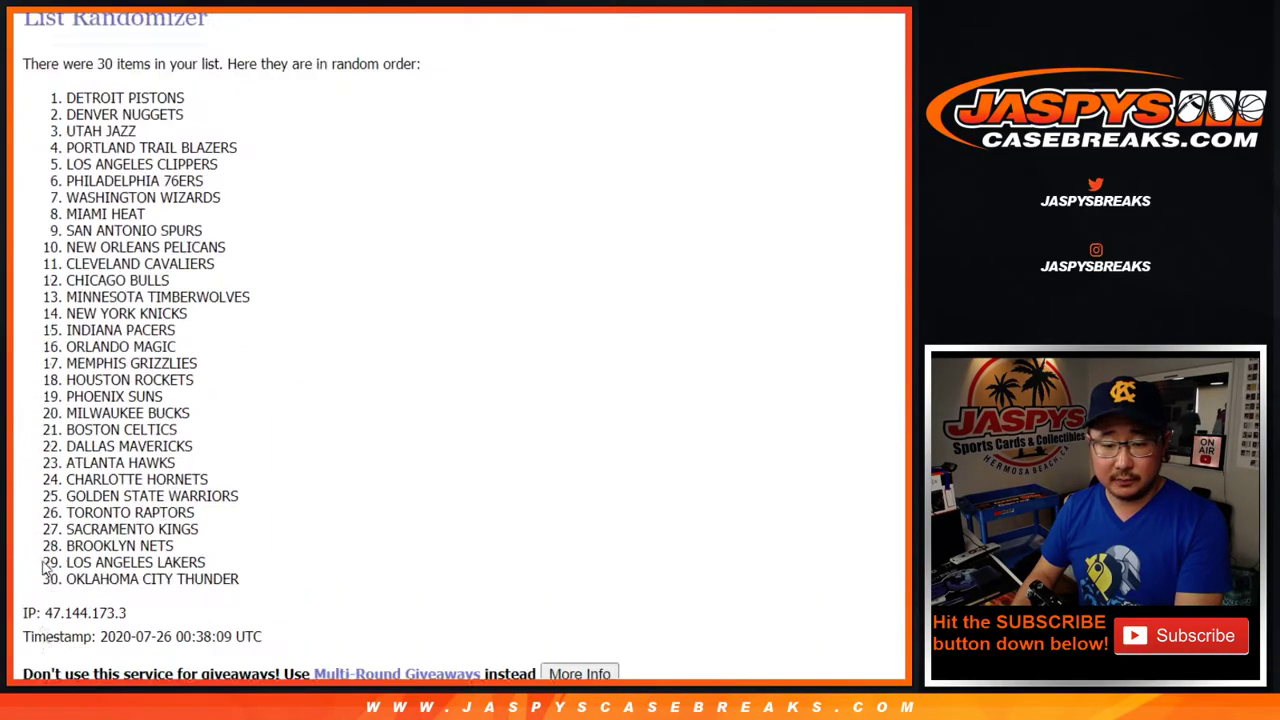
click(44, 566)
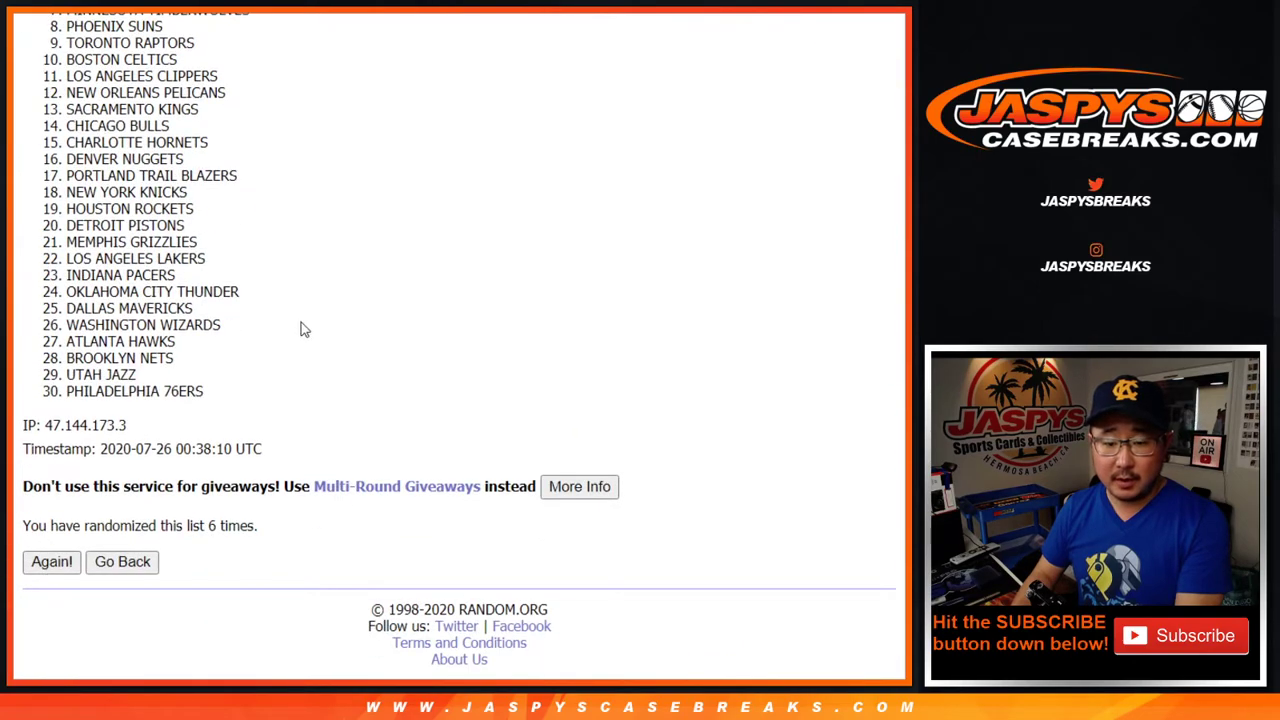
key(Return)
- Paste the 30 shuffled teams into column B from B1, then select the whole sheet
scroll(243, 425, up, 2)
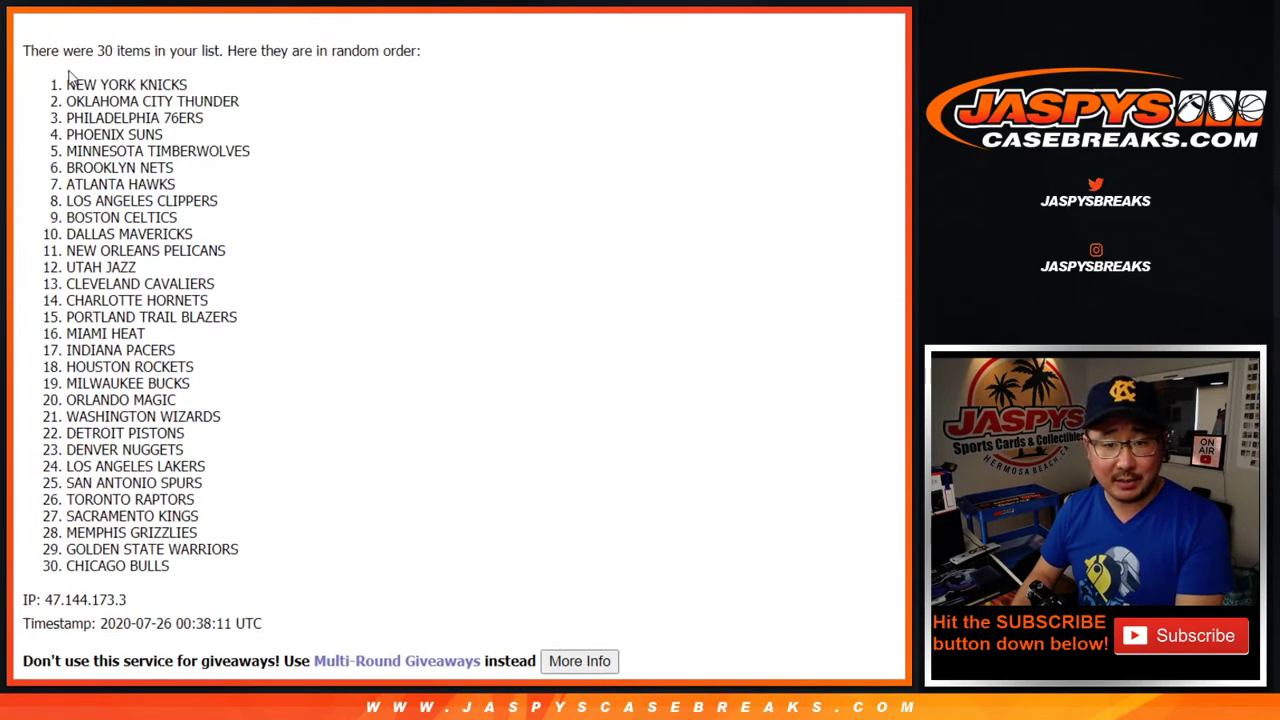
mouse_move(68, 82)
mouse_down()
mouse_move(229, 549)
mouse_move(225, 572)
mouse_up()
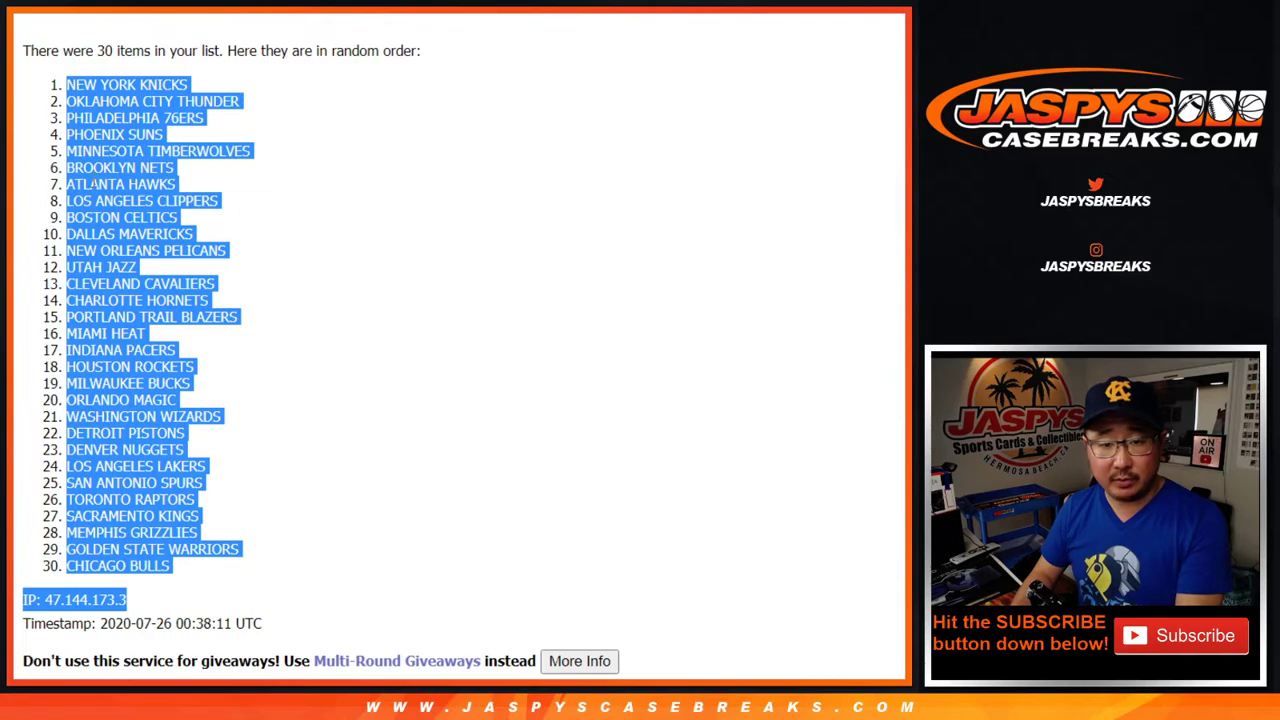
mouse_move(62, 82)
mouse_down()
mouse_move(200, 535)
mouse_move(165, 567)
mouse_up()
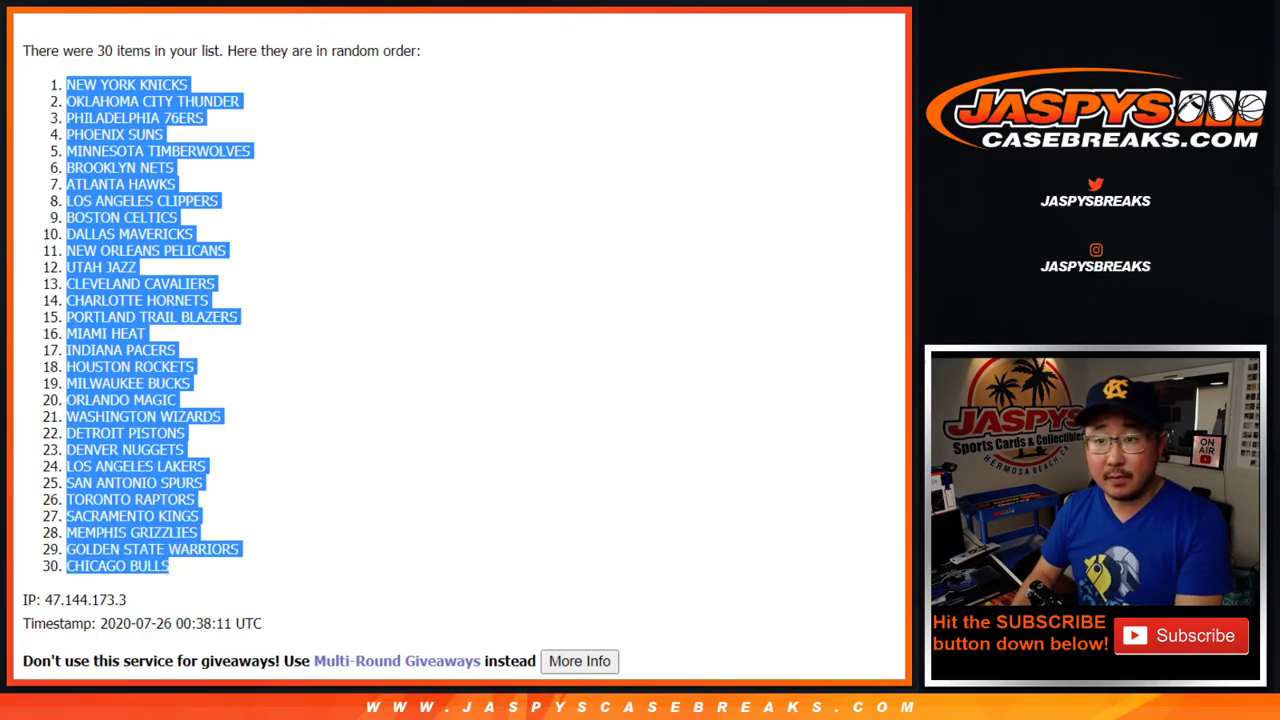
key(alt+Tab)
click(215, 157)
right_click(215, 157)
click(255, 134)
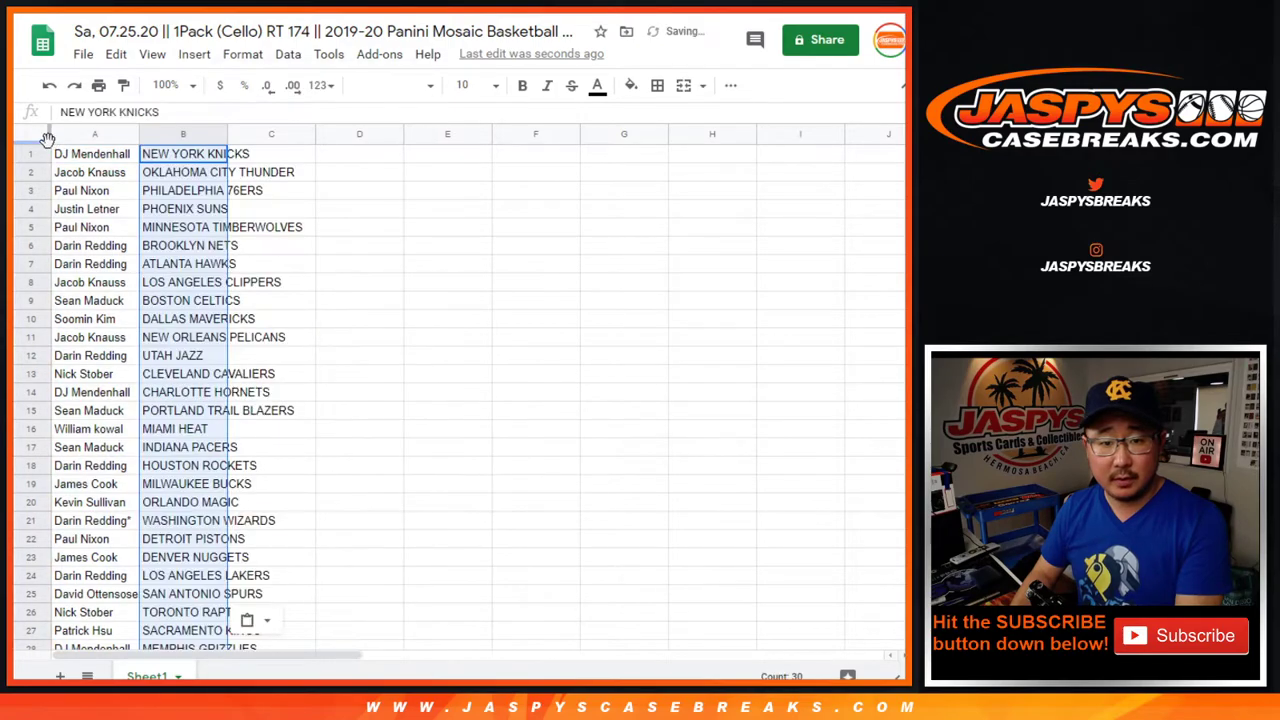
click(47, 138)
click(385, 85)
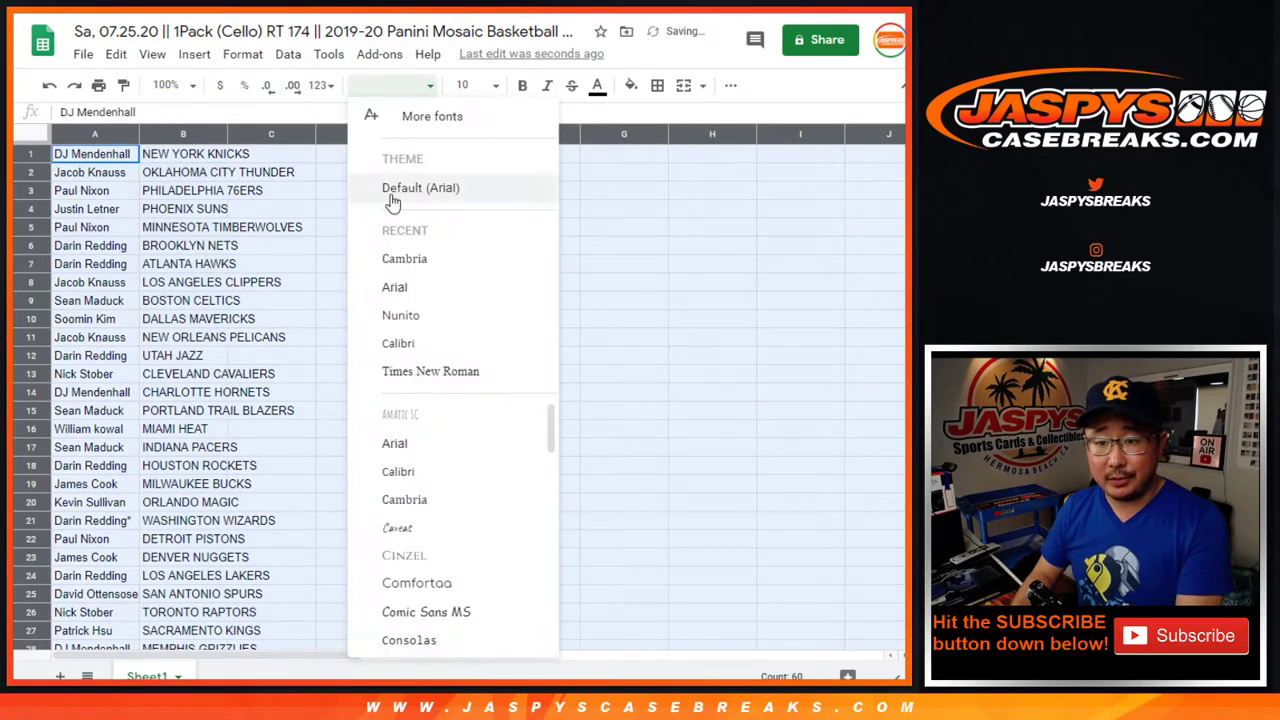
- Set all text to Cambria size 12, zoom to 125%, and auto-fit columns A and B
click(468, 85)
click(476, 281)
click(170, 85)
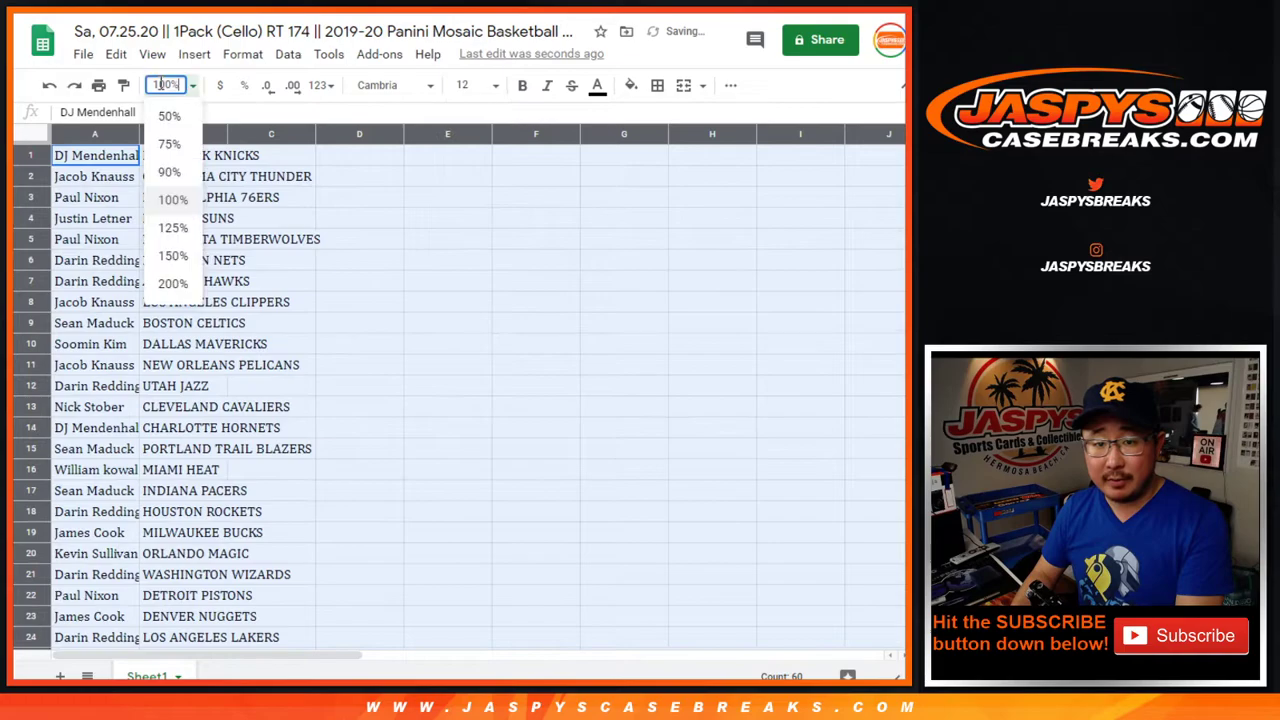
click(172, 228)
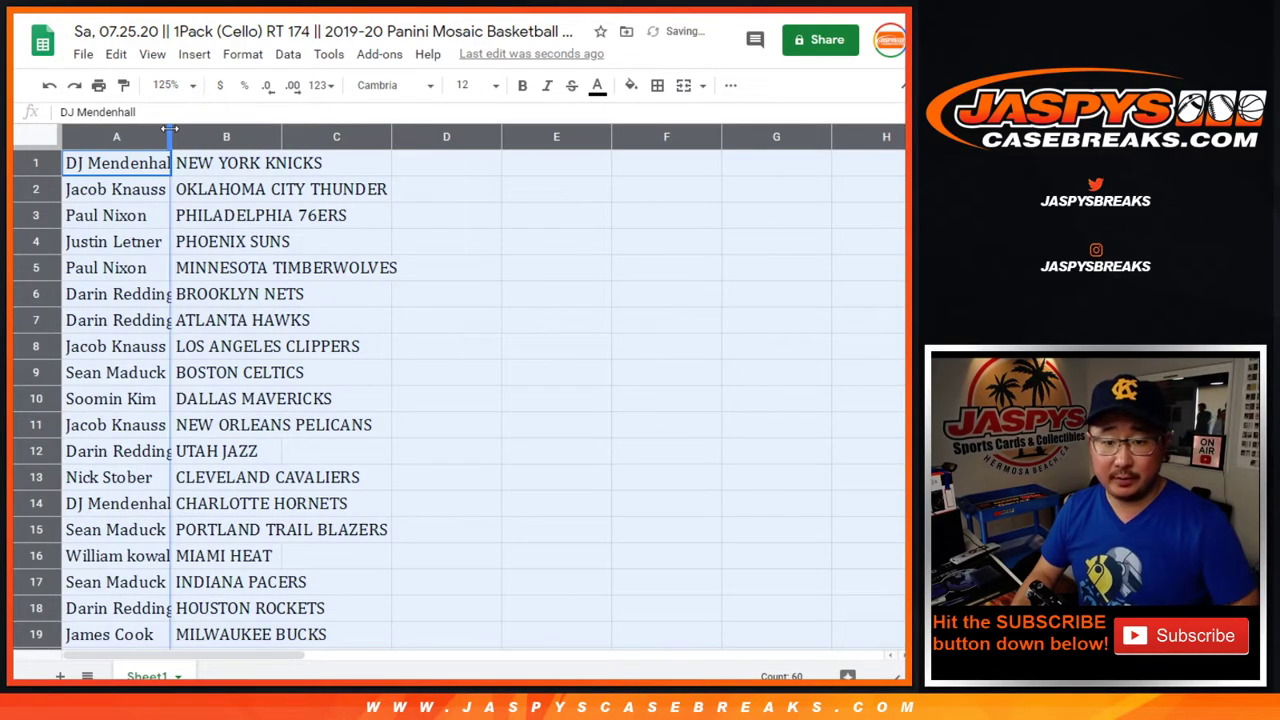
double_click(172, 137)
- Check the table by selecting the first fifteen rows, then A16 through B30
shift+click(337, 517)
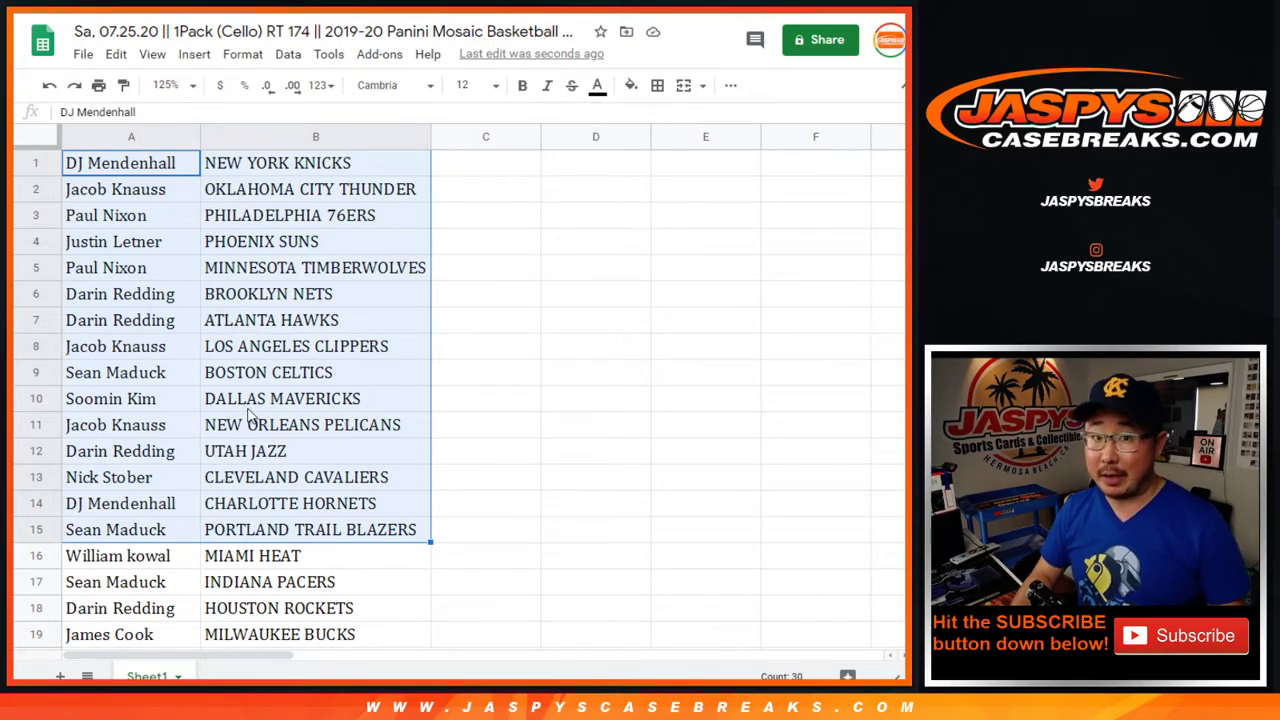
scroll(240, 400, down, 5)
scroll(232, 296, up, 1)
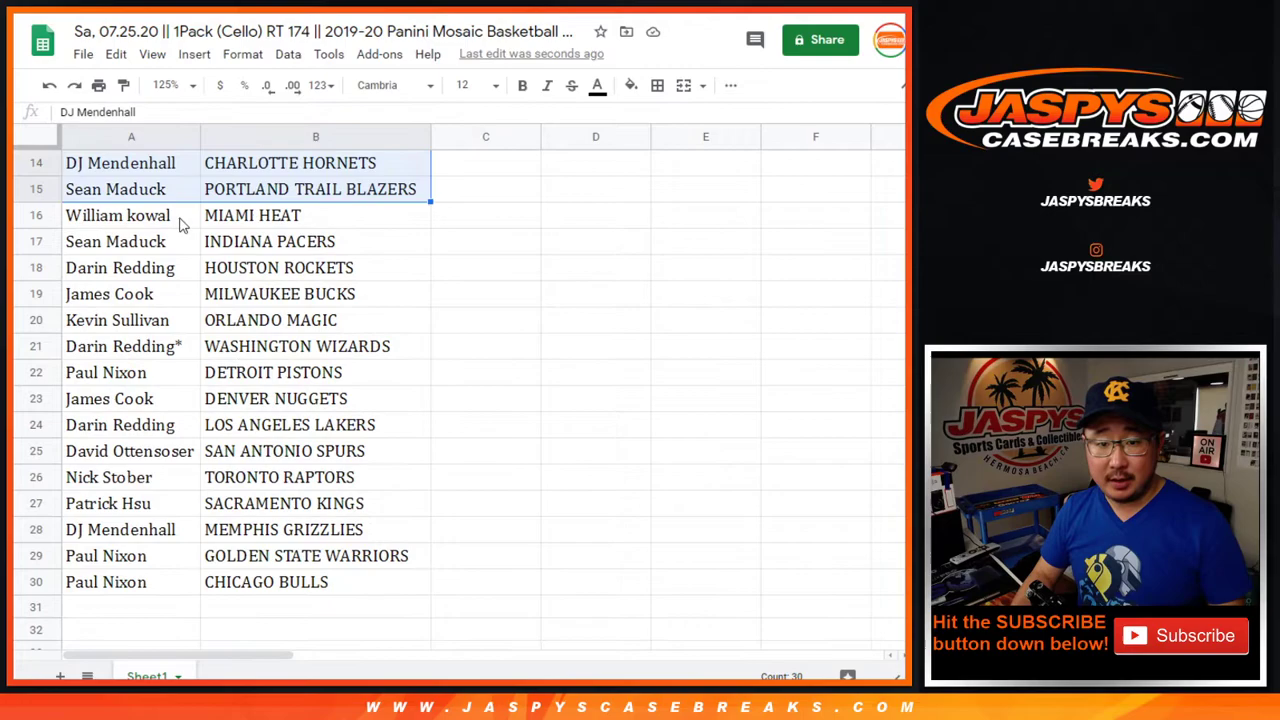
click(177, 217)
shift+click(286, 588)
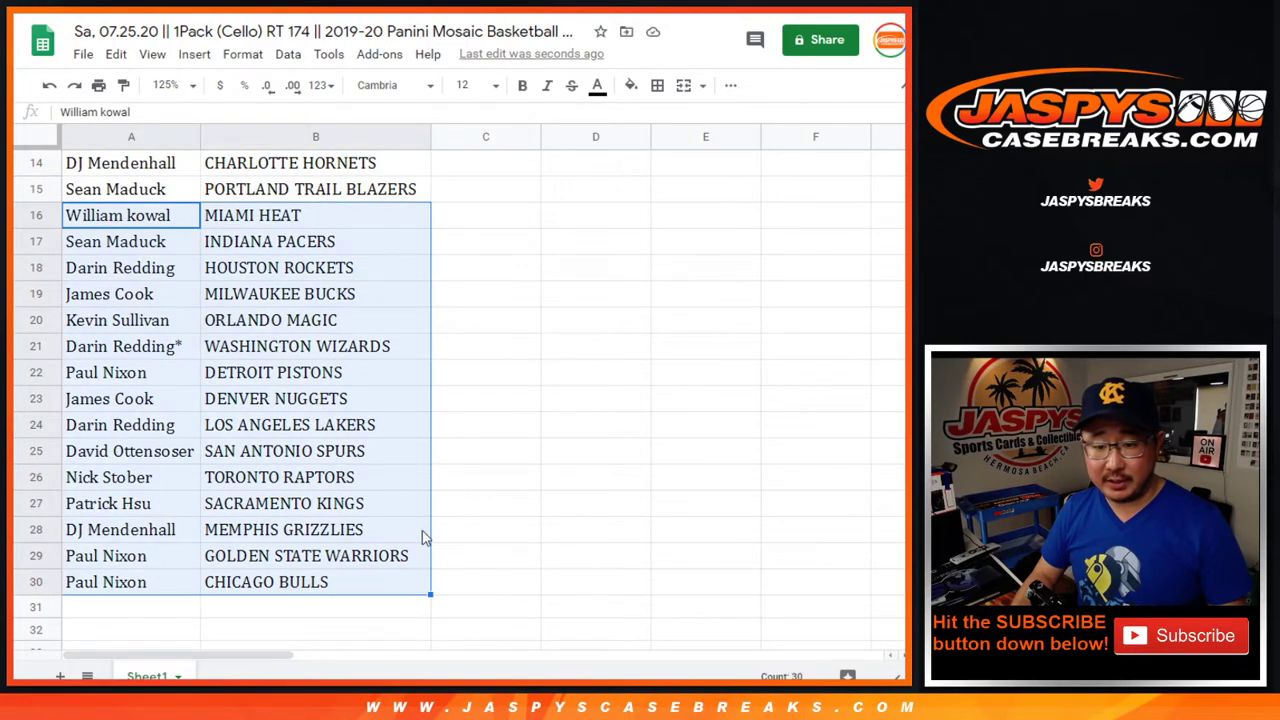
scroll(388, 503, up, 5)
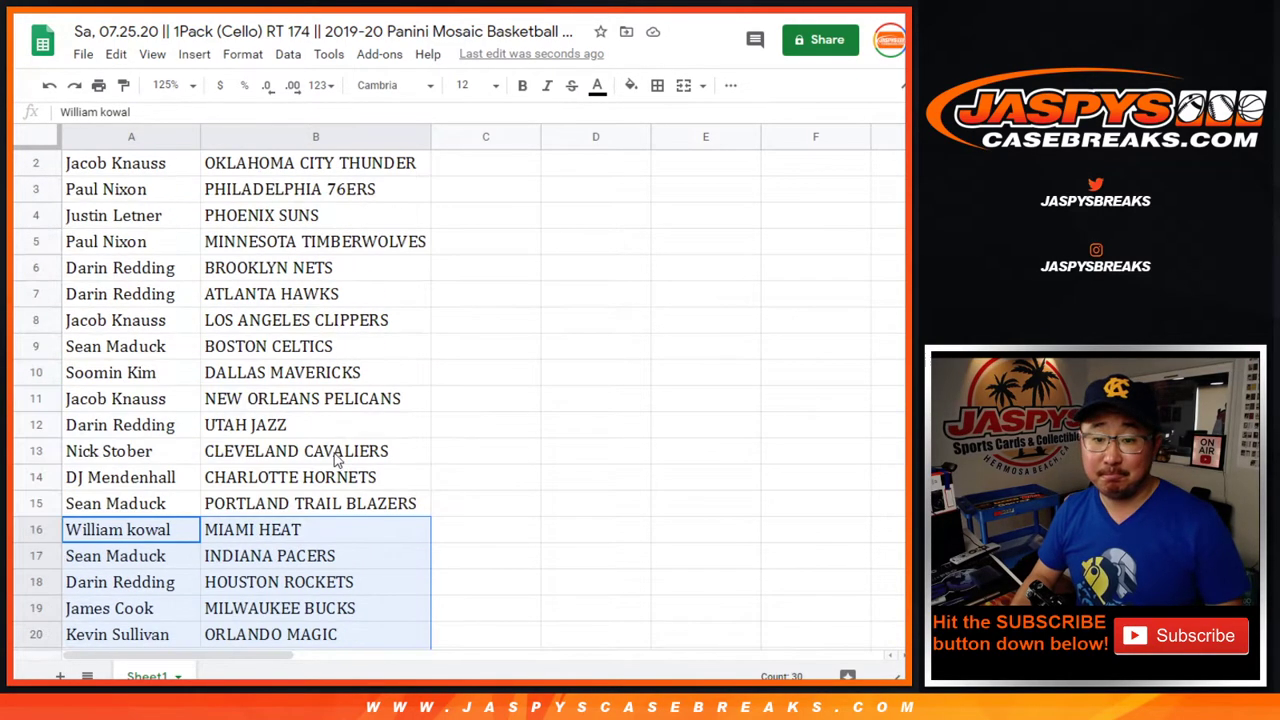
click(170, 85)
- Set the zoom to 80% and sort the sheet by column B A→Z
text(80)
key(Return)
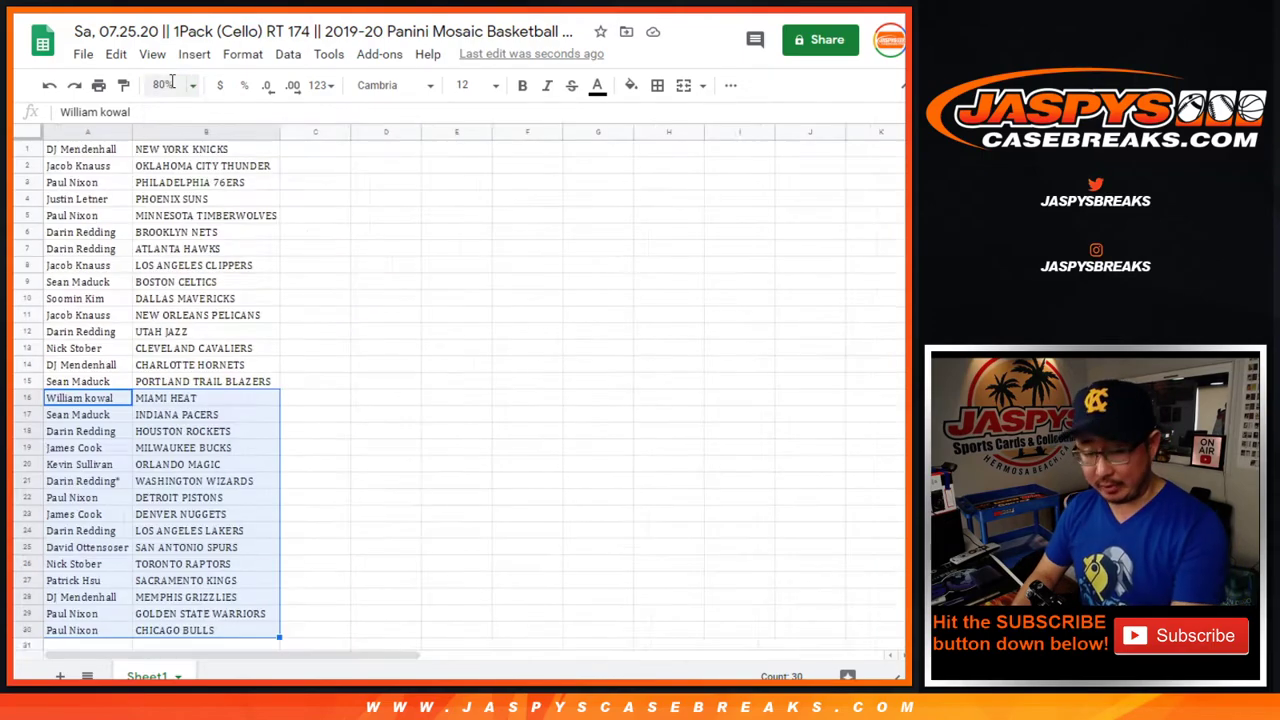
click(206, 132)
click(288, 54)
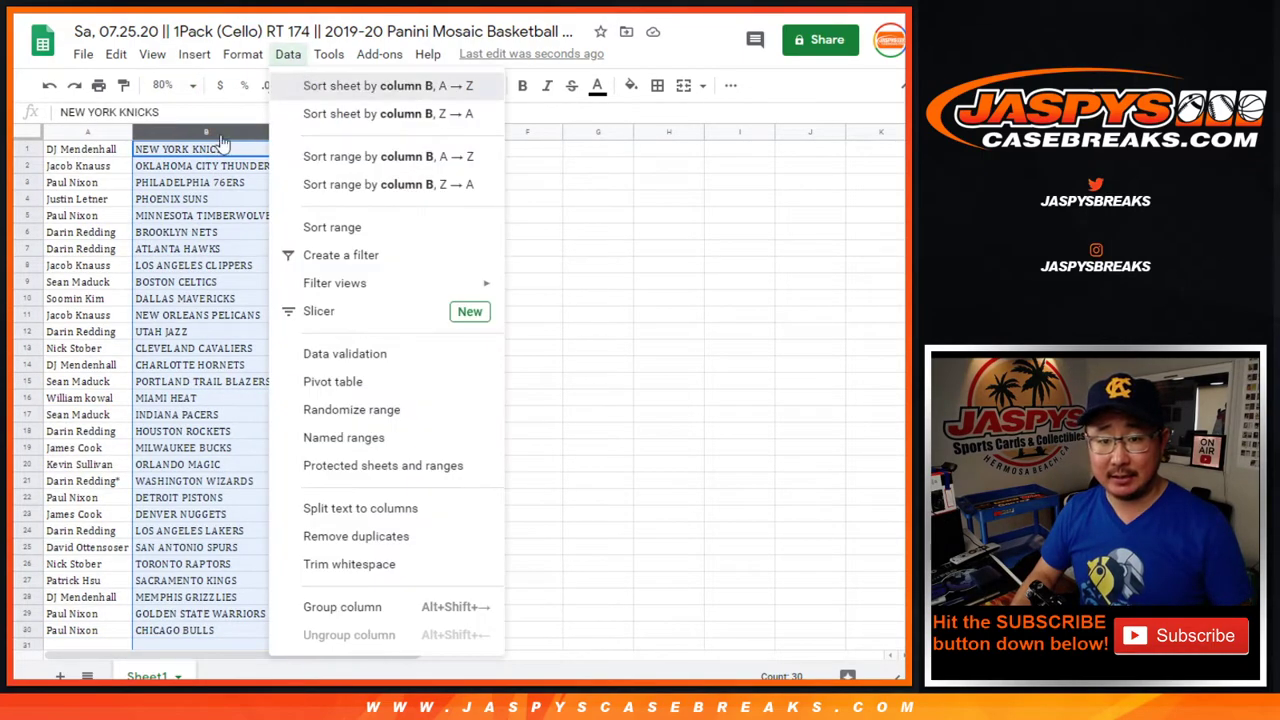
click(388, 86)
- Give the whole table all borders and centre-align its text
click(80, 182)
key(ctrl+a)
click(657, 85)
click(665, 120)
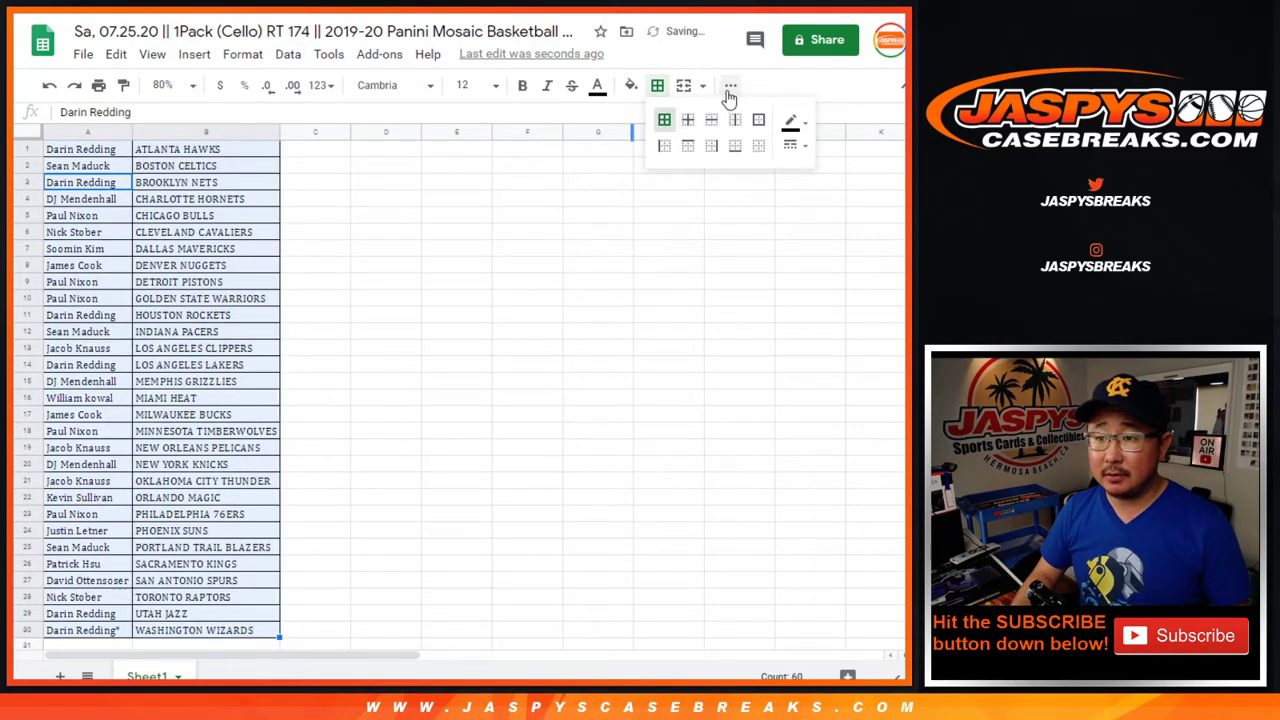
click(731, 85)
click(466, 118)
click(490, 153)
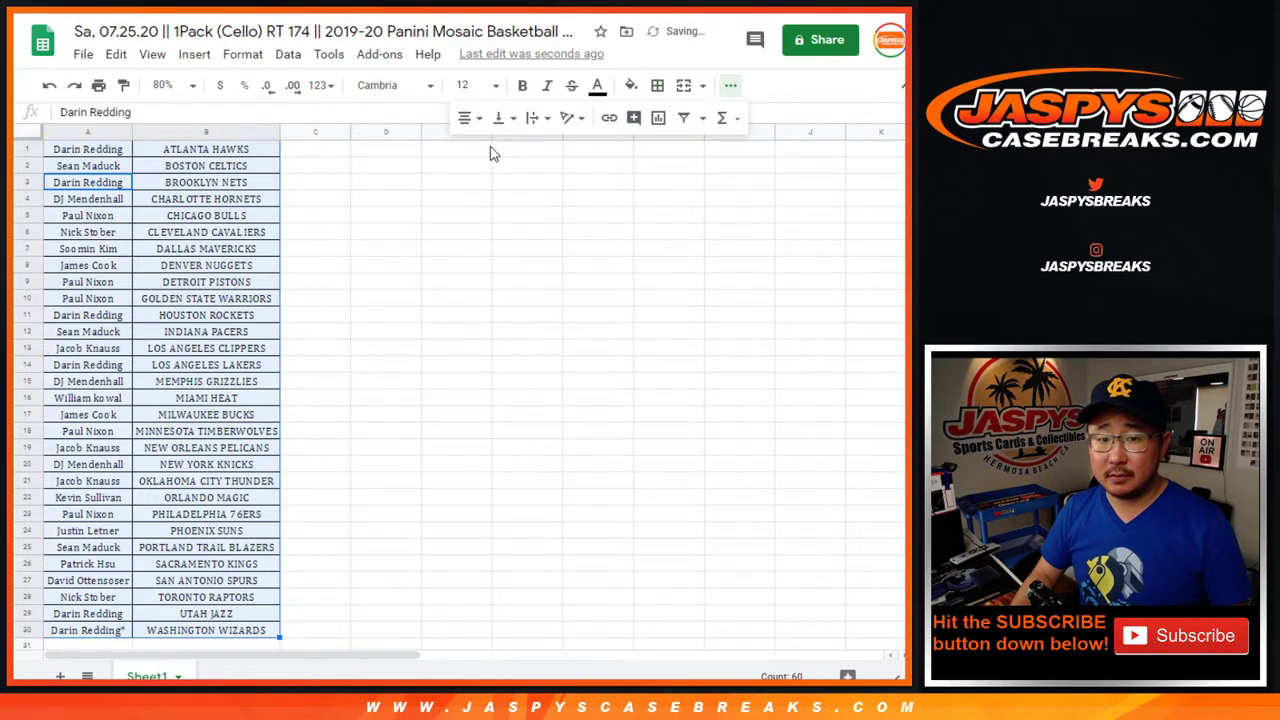
- Print the sheet in portrait orientation with the workbook title as header
click(98, 85)
click(809, 255)
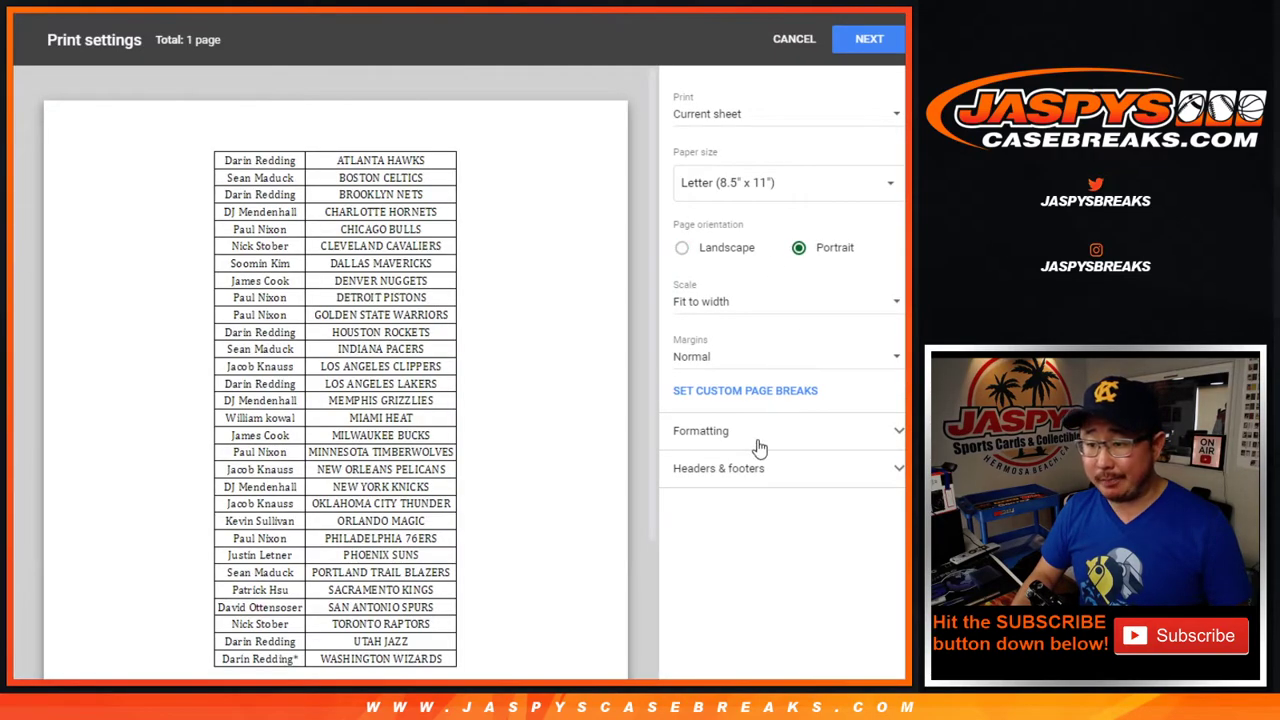
click(733, 470)
click(718, 537)
click(840, 38)
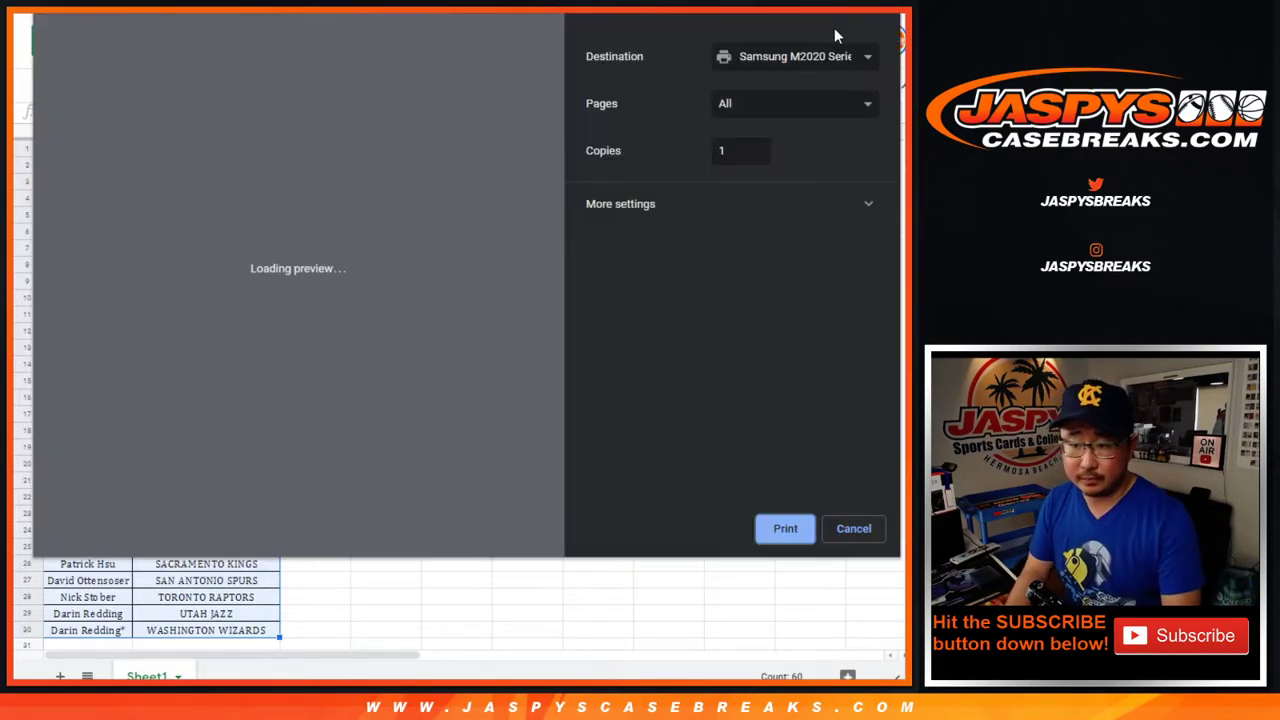
key(Escape)
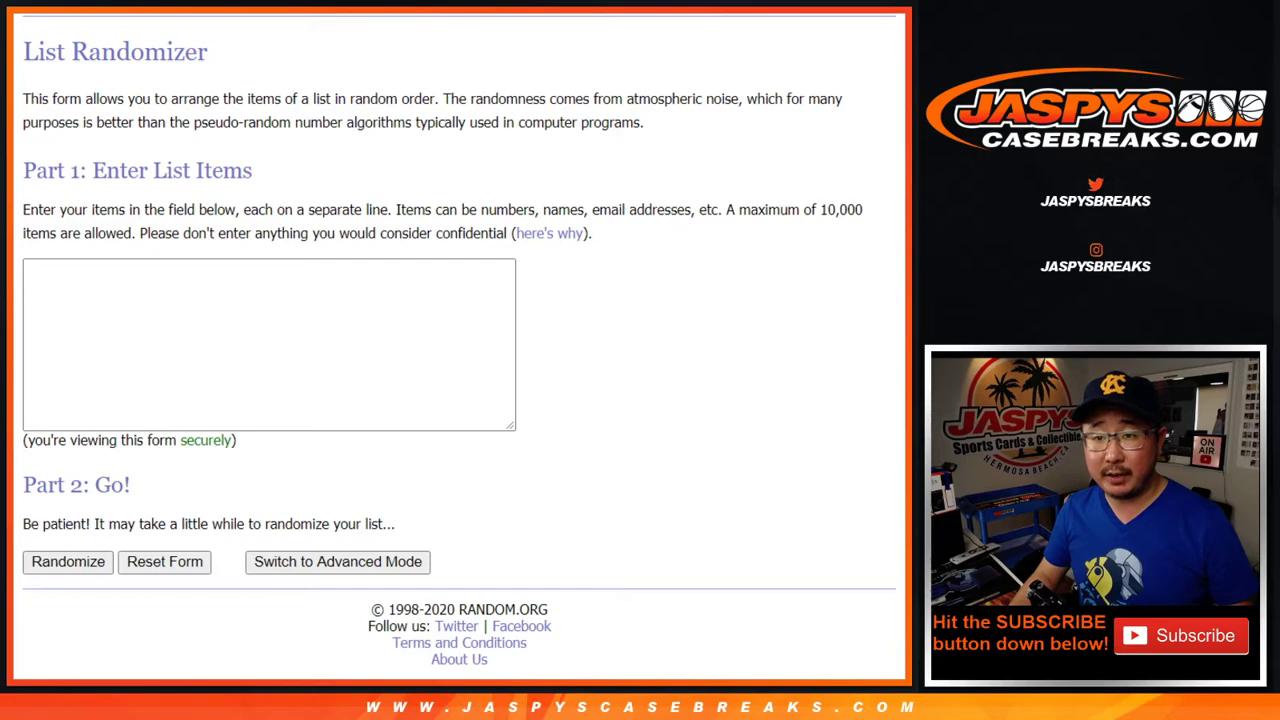
- Paste names A1:A30 into the List Randomizer box and roll the two dice
click(93, 148)
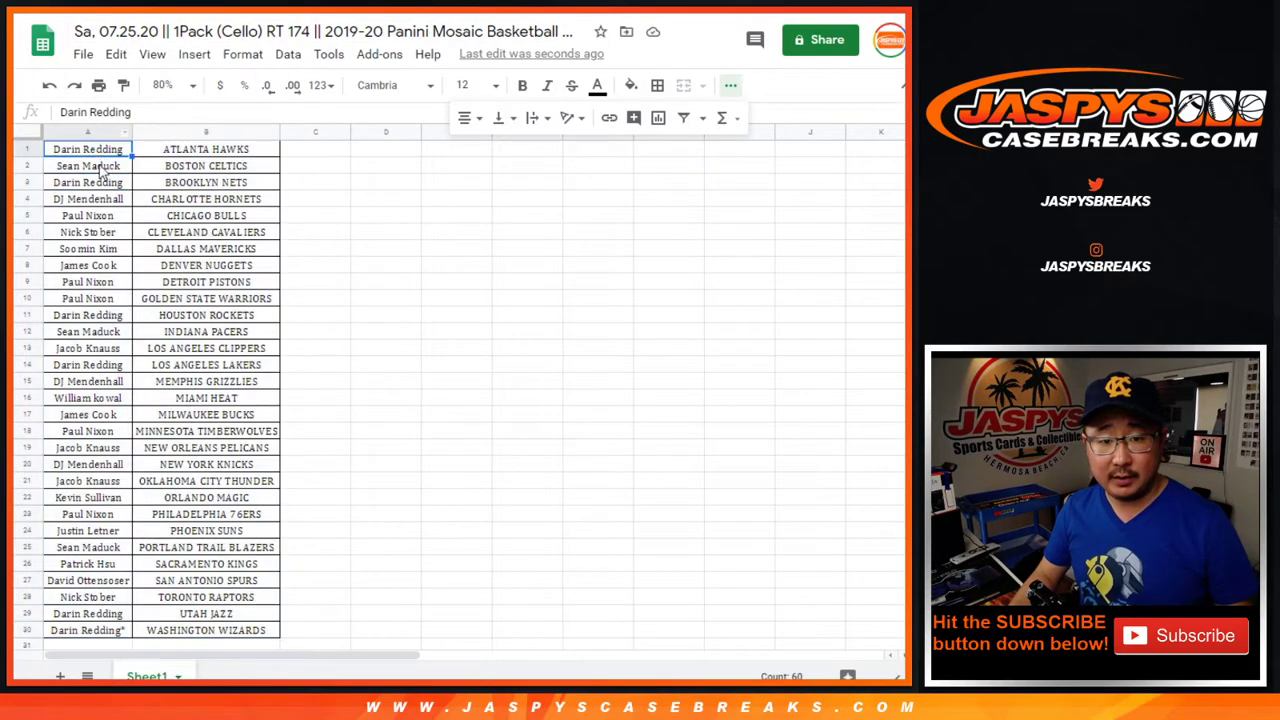
shift+click(100, 632)
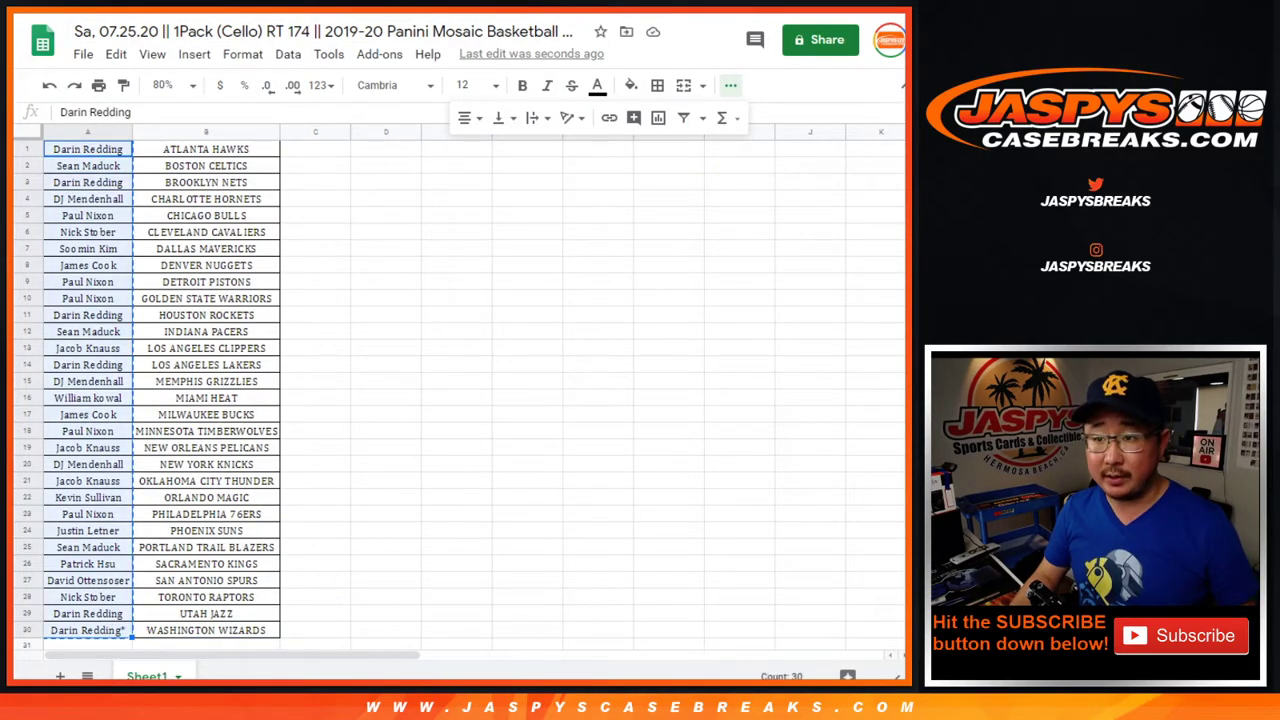
click(349, 352)
key(ctrl+v)
scroll(386, 349, up, 7)
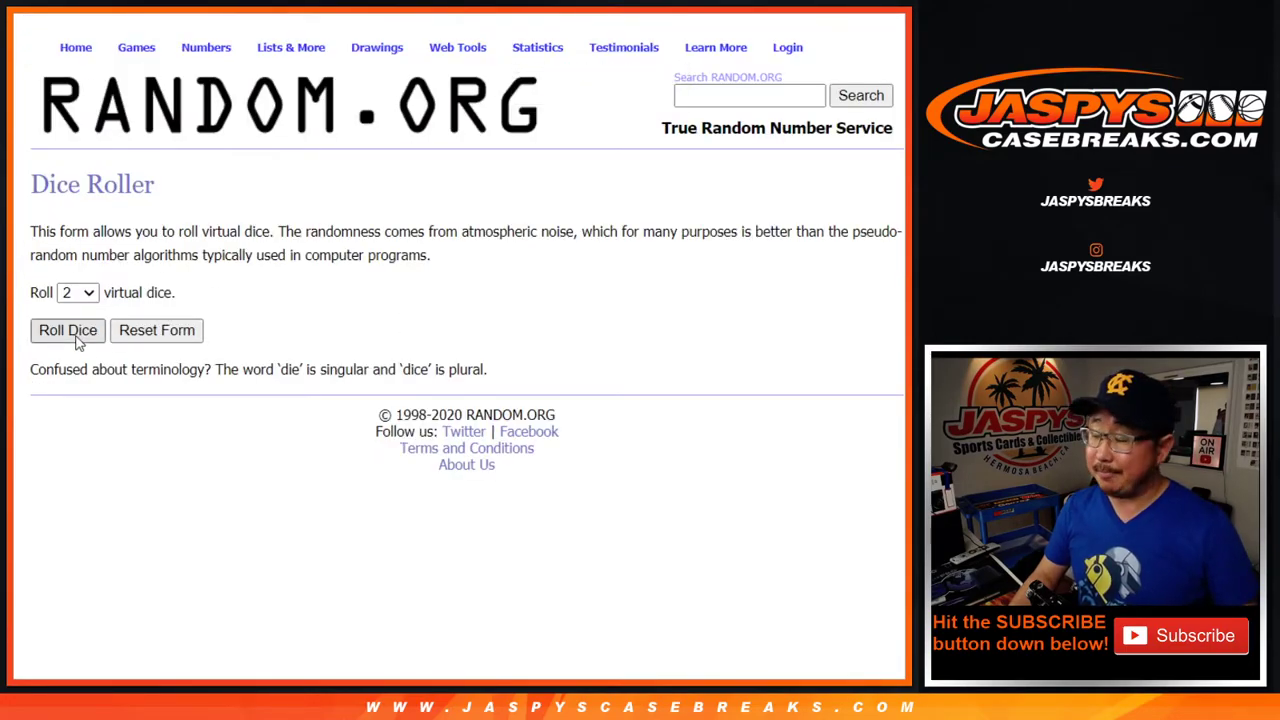
click(76, 337)
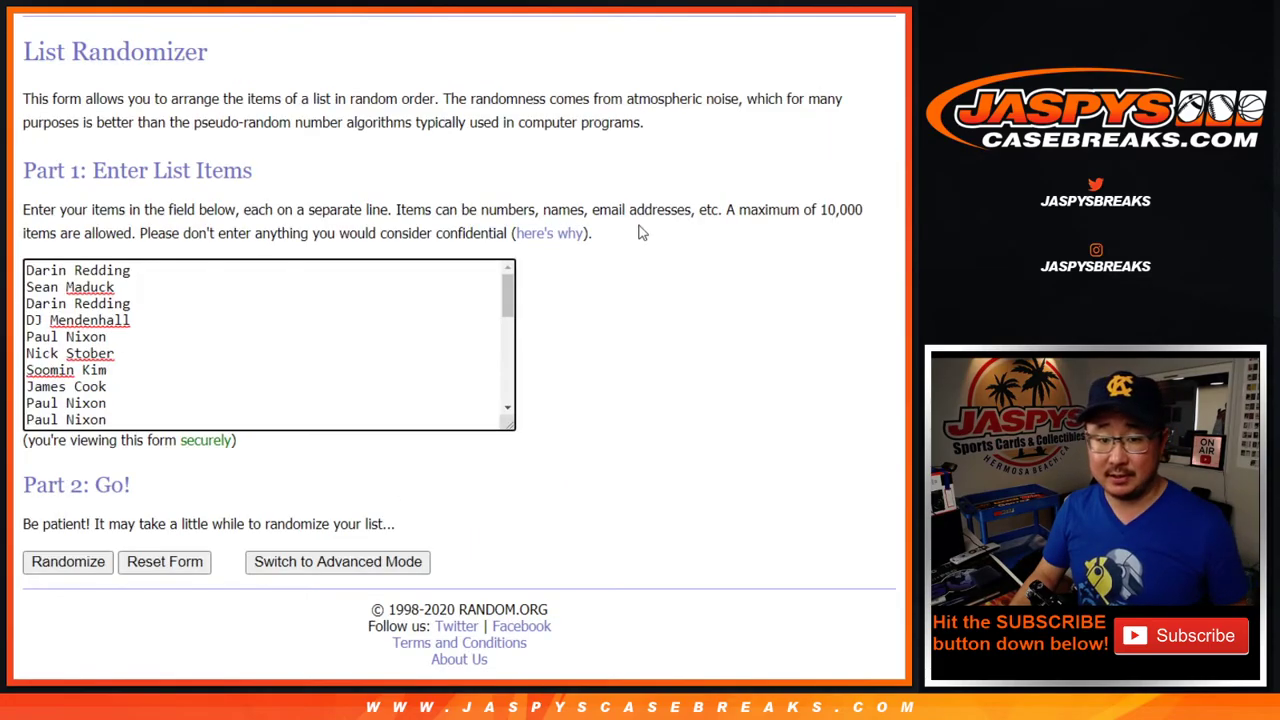
- Randomize the customer name list six times
click(63, 563)
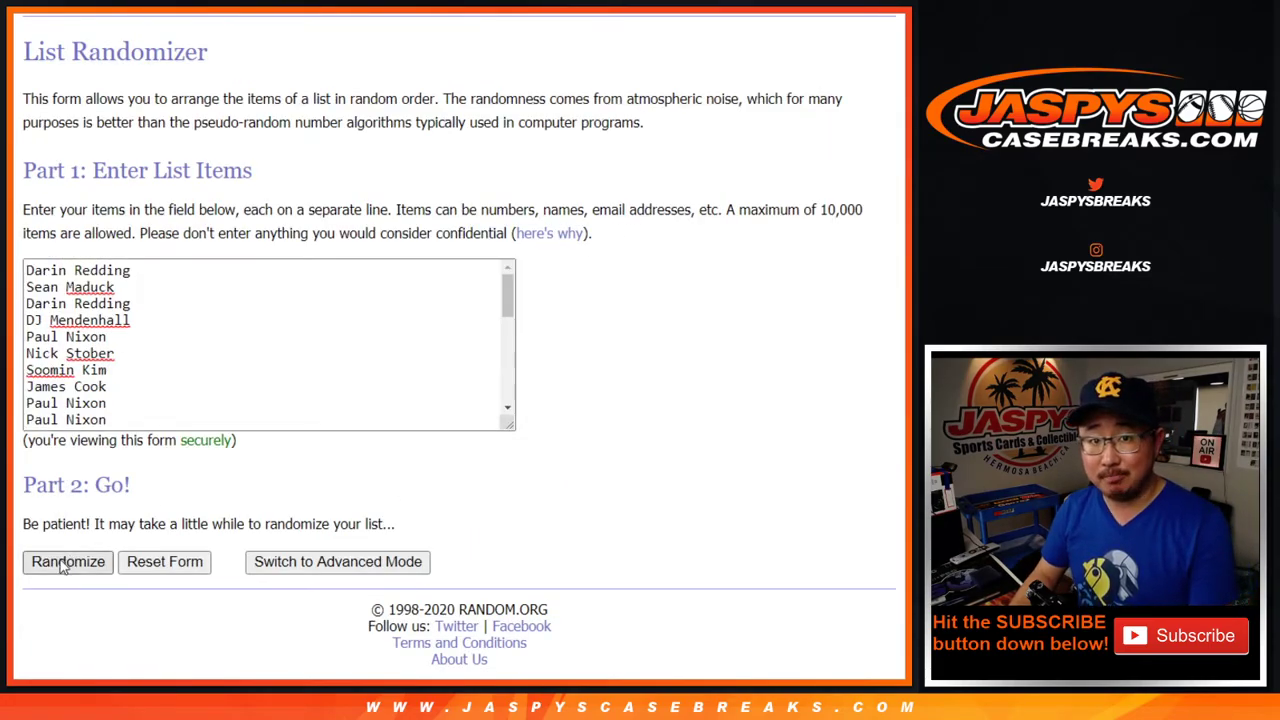
click(63, 563)
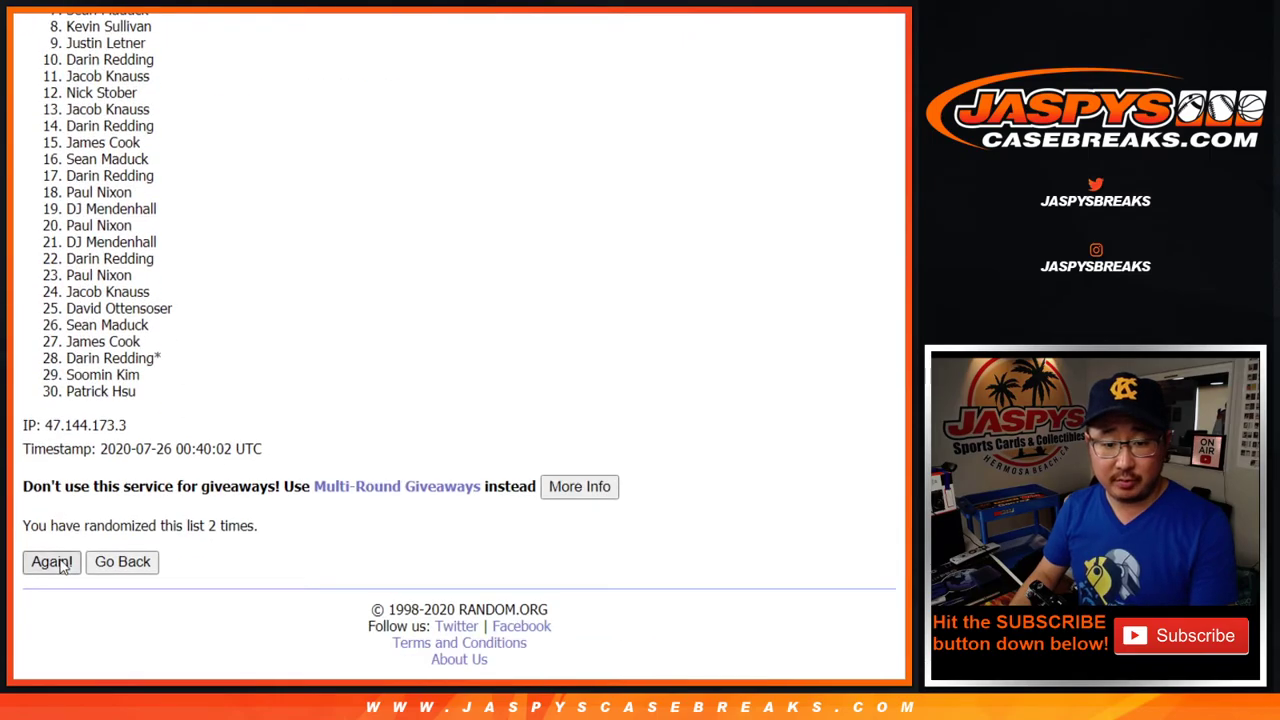
click(63, 563)
click(63, 563)
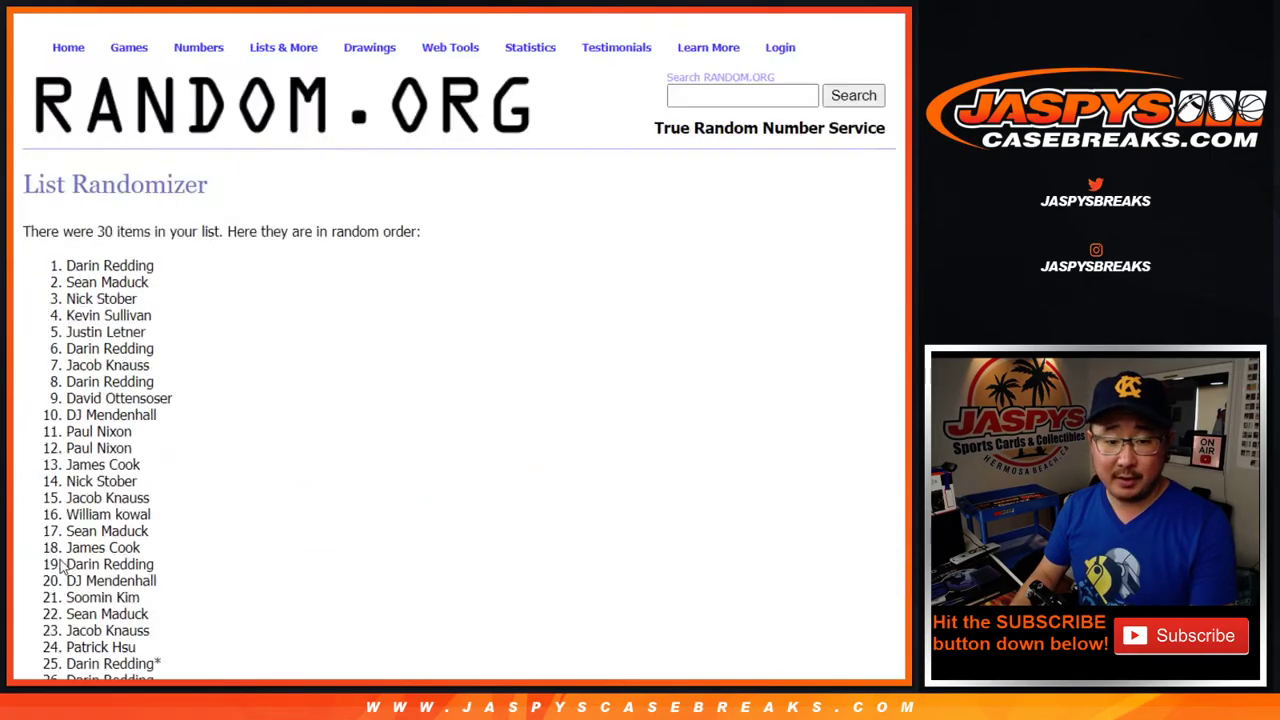
click(63, 563)
click(63, 563)
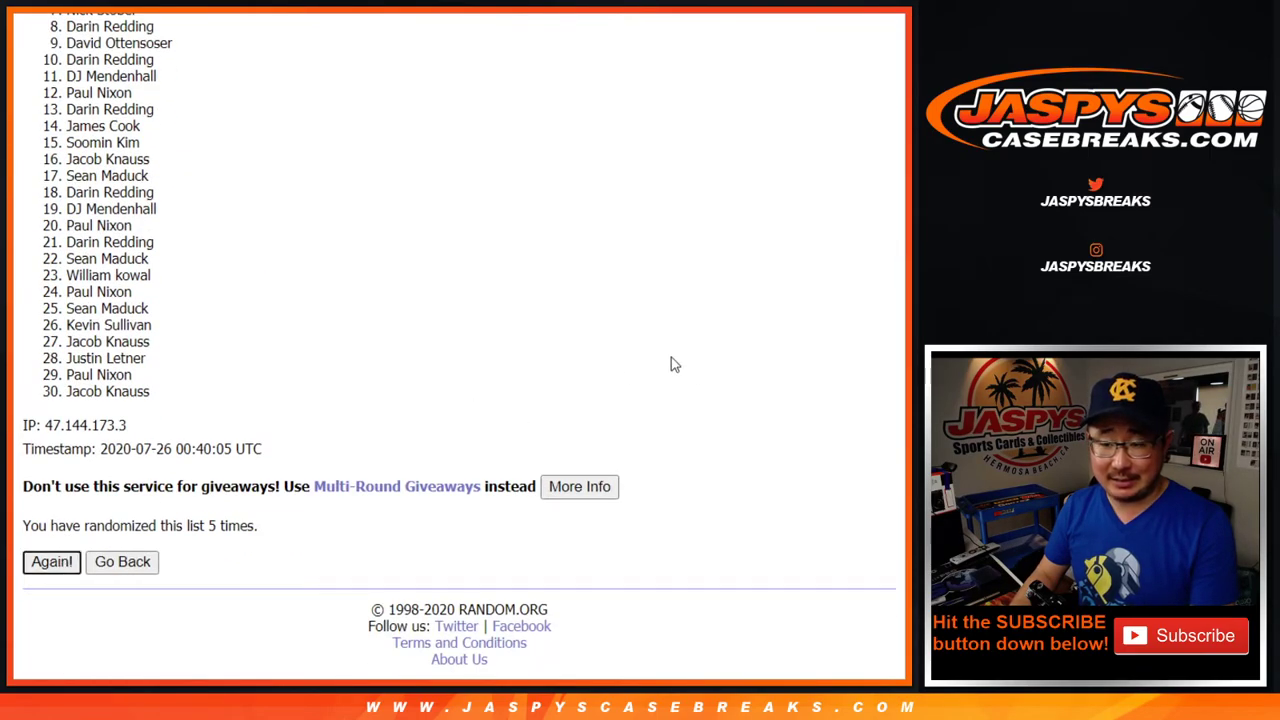
- Highlight the first three names of the randomized result
scroll(459, 346, up, 1)
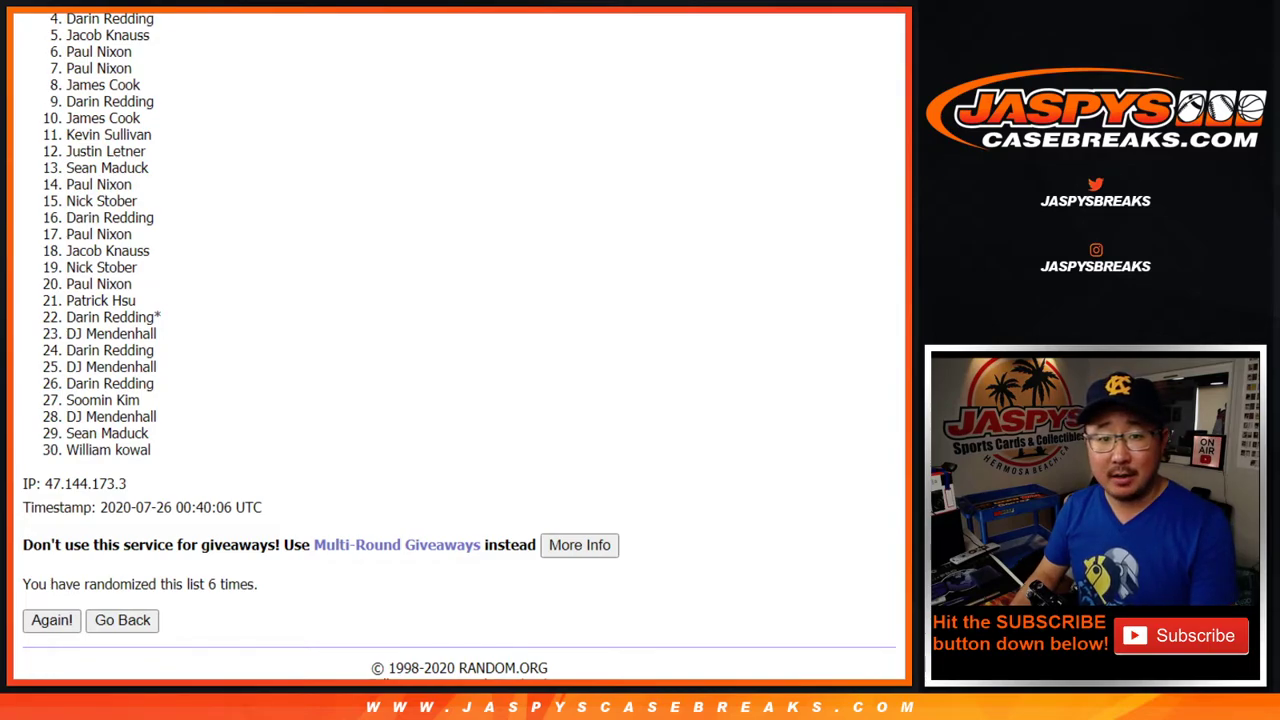
scroll(459, 346, up, 1)
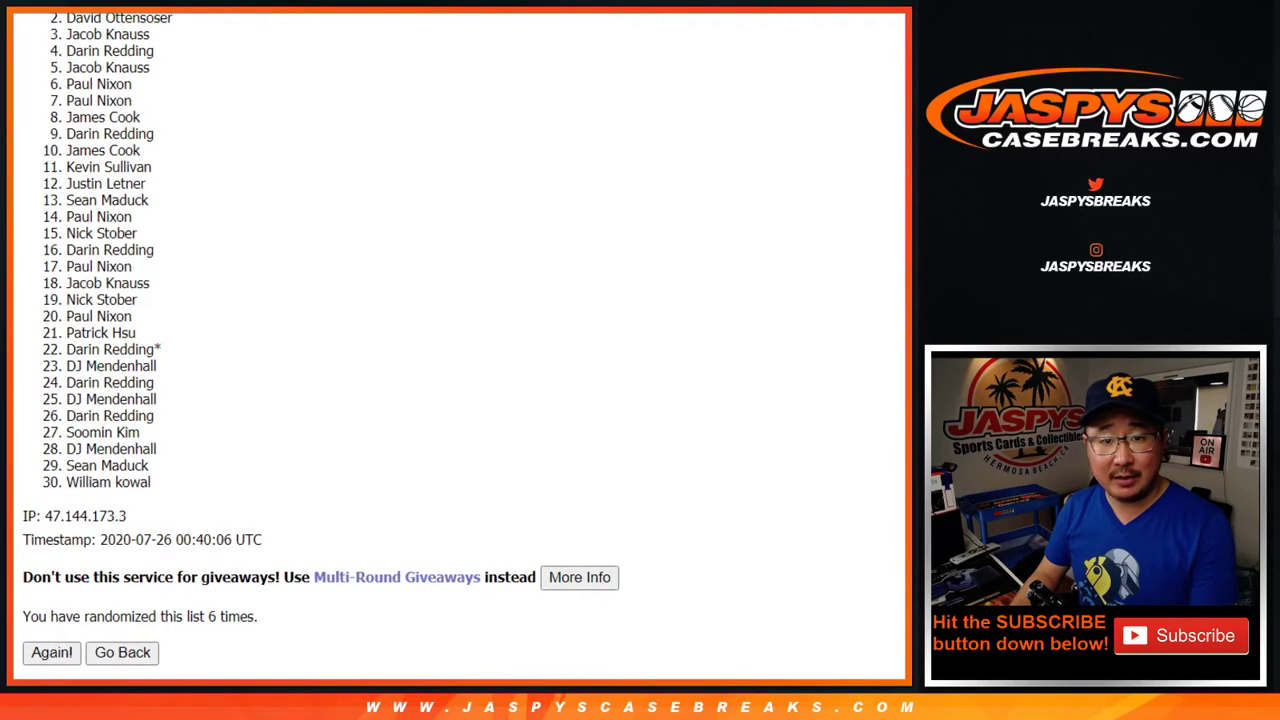
scroll(459, 346, up, 1)
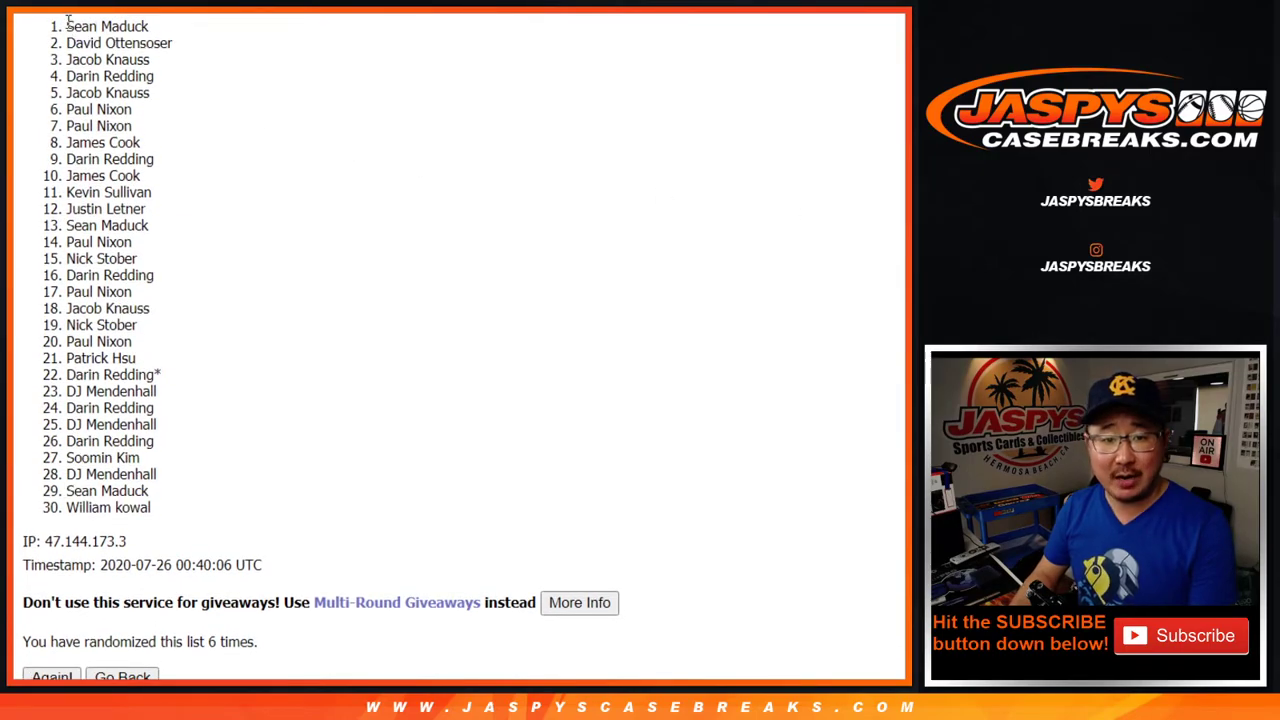
drag(68, 20, 167, 72)
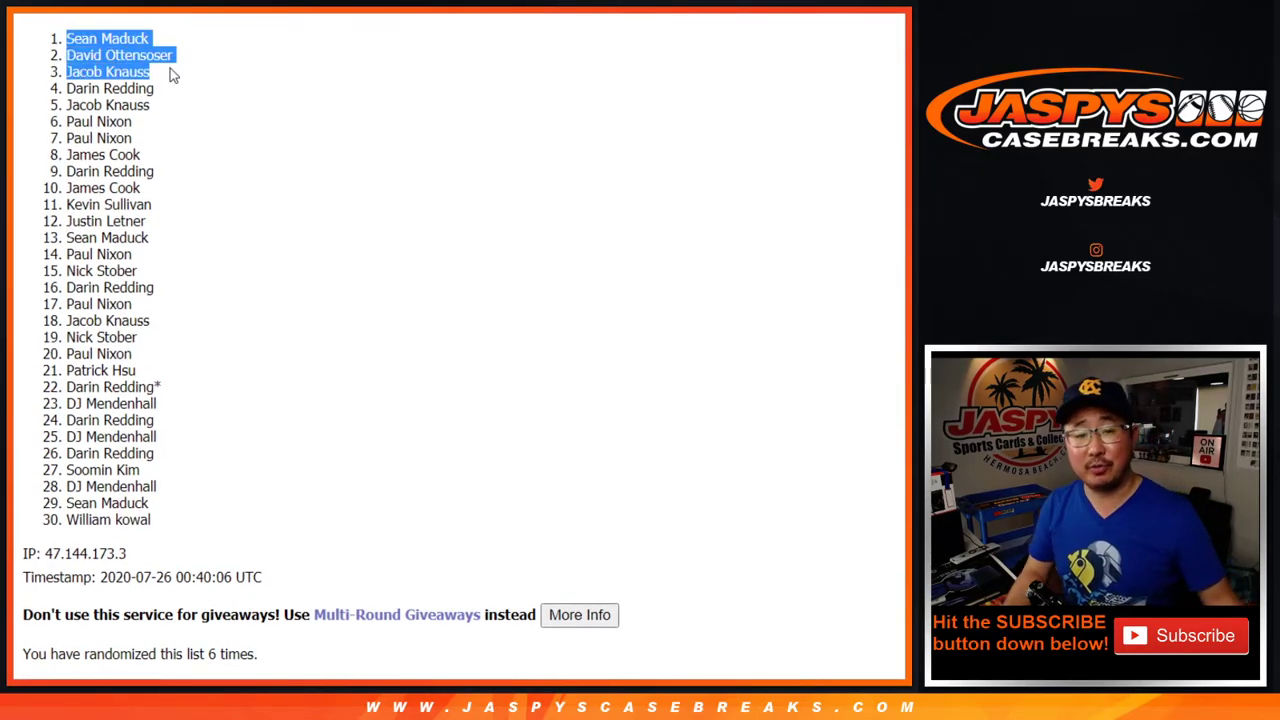